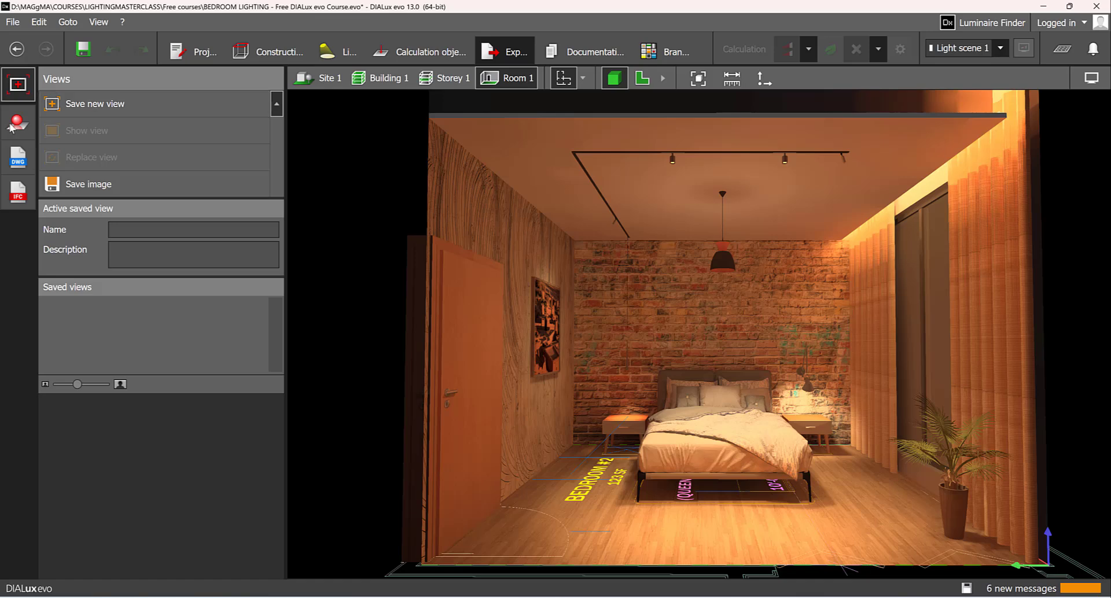
Look through the raytracer, DWG plan and IFC model export options
{"action": "left_click", "coordinate": [18, 123]}
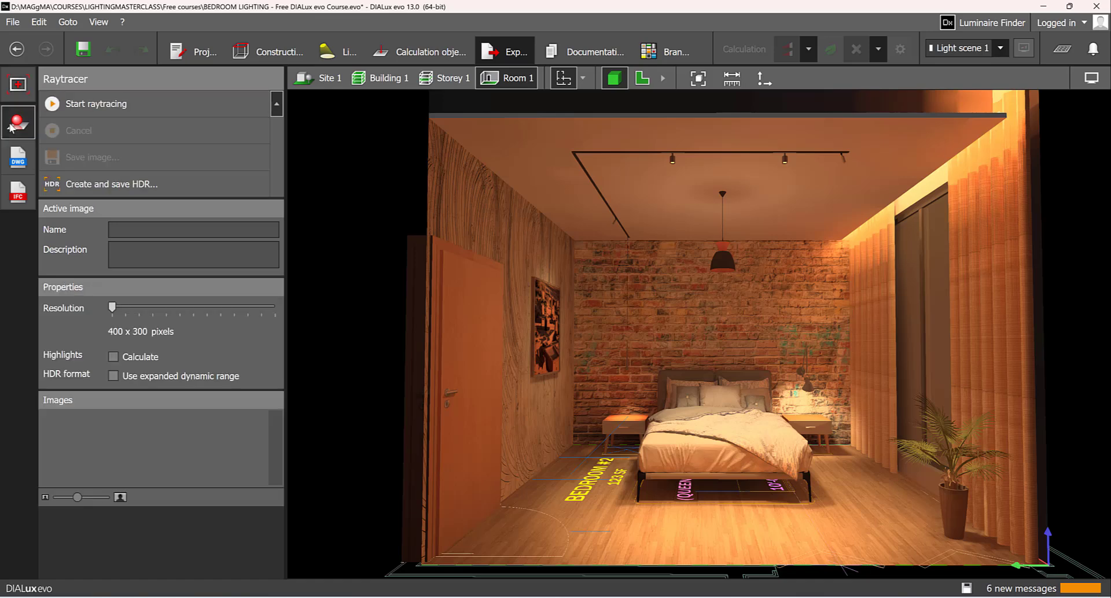
{"action": "left_click", "coordinate": [18, 156]}
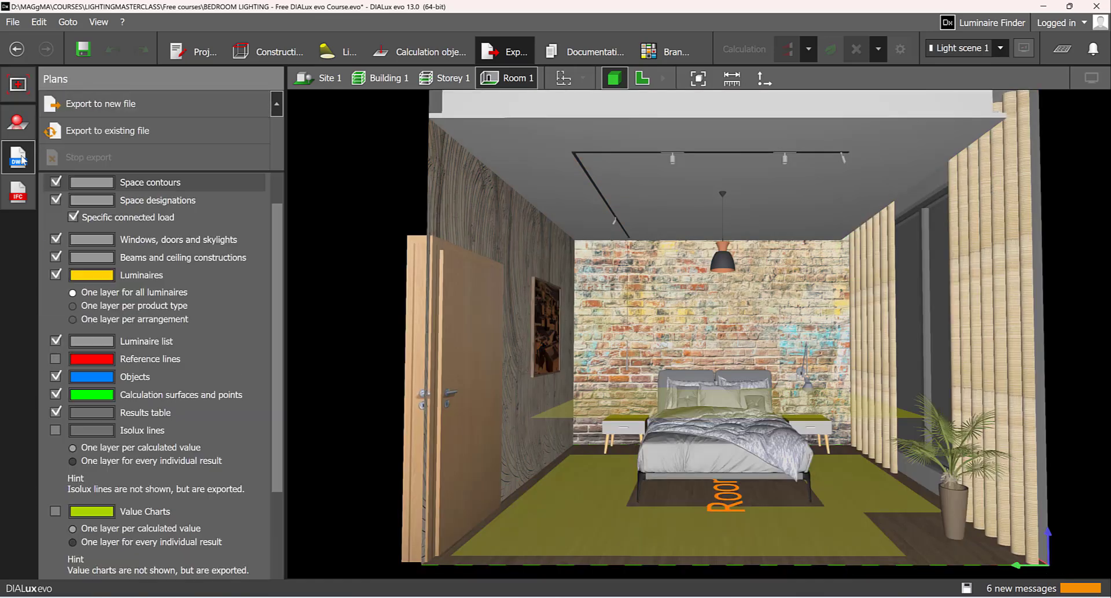
{"action": "left_click", "coordinate": [26, 189]}
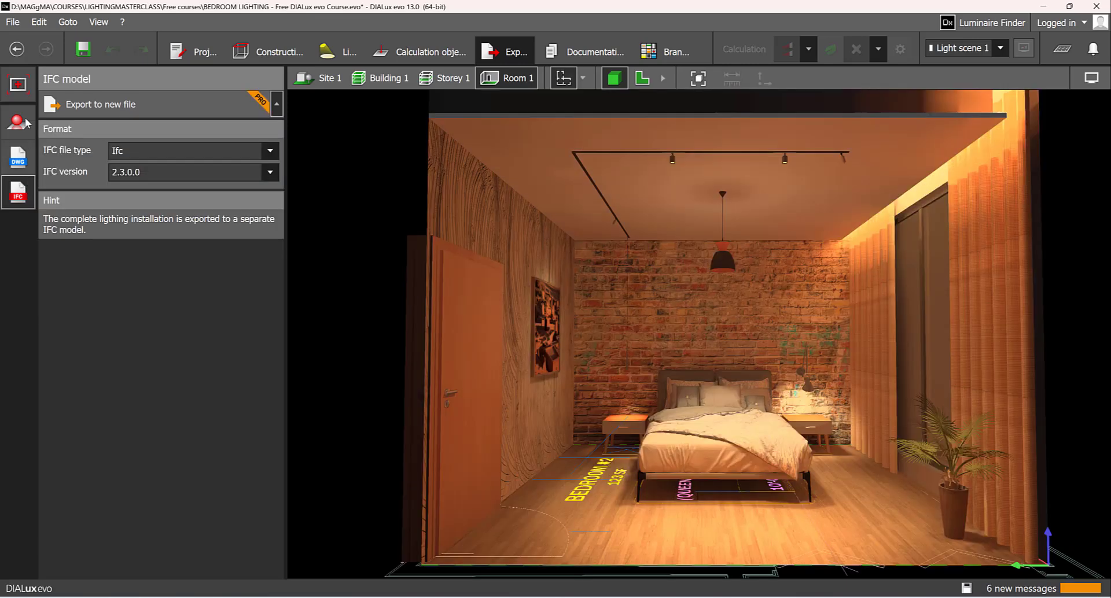
Save a new view facing the wood-textured wall with the framed picture and part of the door
{"action": "left_click", "coordinate": [22, 81]}
{"action": "scroll", "coordinate": [661, 277], "scroll_direction": "down", "scroll_amount": 3}
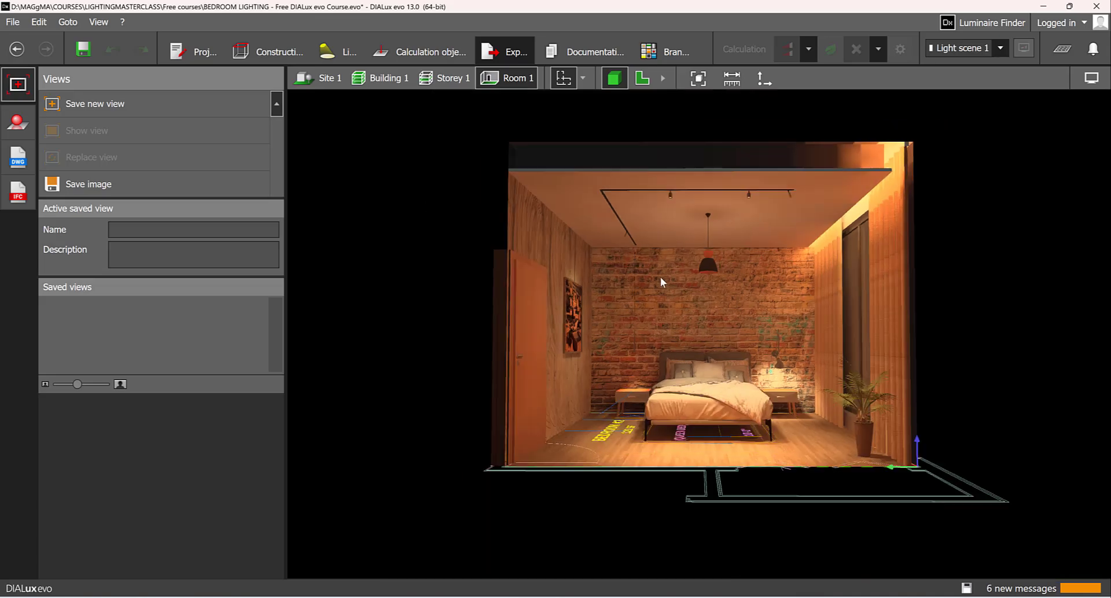
{"action": "right_click_drag", "start_coordinate": [661, 276], "coordinate": [701, 308]}
{"action": "scroll", "coordinate": [685, 377], "scroll_direction": "up", "scroll_amount": 5}
{"action": "right_click_drag", "start_coordinate": [599, 377], "coordinate": [620, 360]}
{"action": "scroll", "coordinate": [565, 367], "scroll_direction": "down", "scroll_amount": 3}
{"action": "scroll", "coordinate": [565, 367], "scroll_direction": "down", "scroll_amount": 1}
{"action": "middle_click_drag", "start_coordinate": [564, 367], "coordinate": [682, 334]}
{"action": "scroll", "coordinate": [547, 353], "scroll_direction": "up", "scroll_amount": 3}
{"action": "scroll", "coordinate": [518, 363], "scroll_direction": "up", "scroll_amount": 1}
{"action": "right_click_drag", "start_coordinate": [518, 363], "coordinate": [518, 383]}
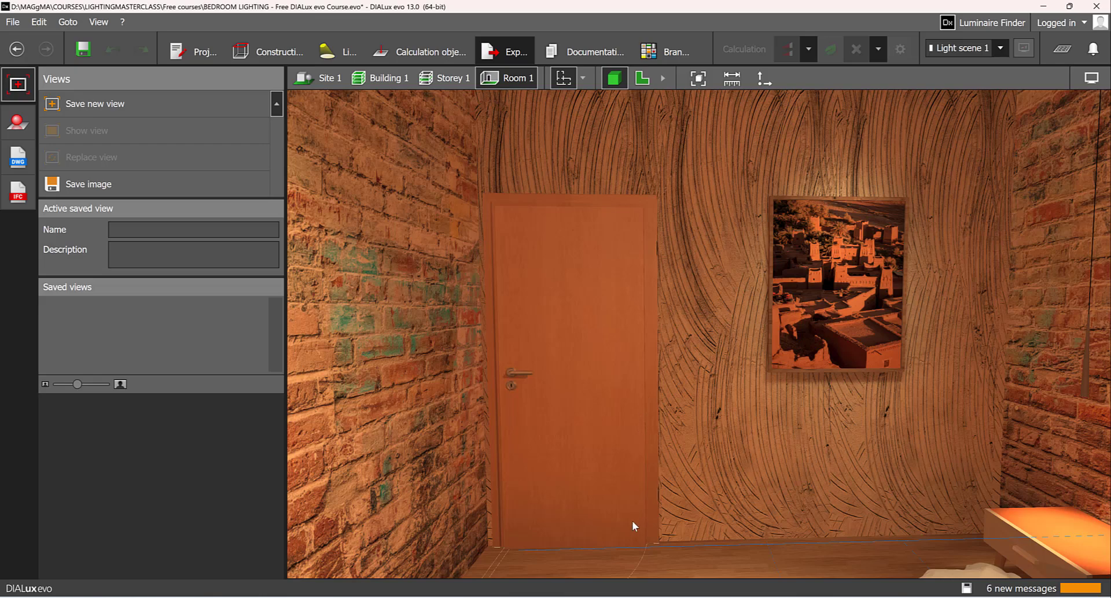
{"action": "scroll", "coordinate": [623, 477], "scroll_direction": "down", "scroll_amount": 1}
{"action": "middle_click_drag", "start_coordinate": [623, 477], "coordinate": [550, 397]}
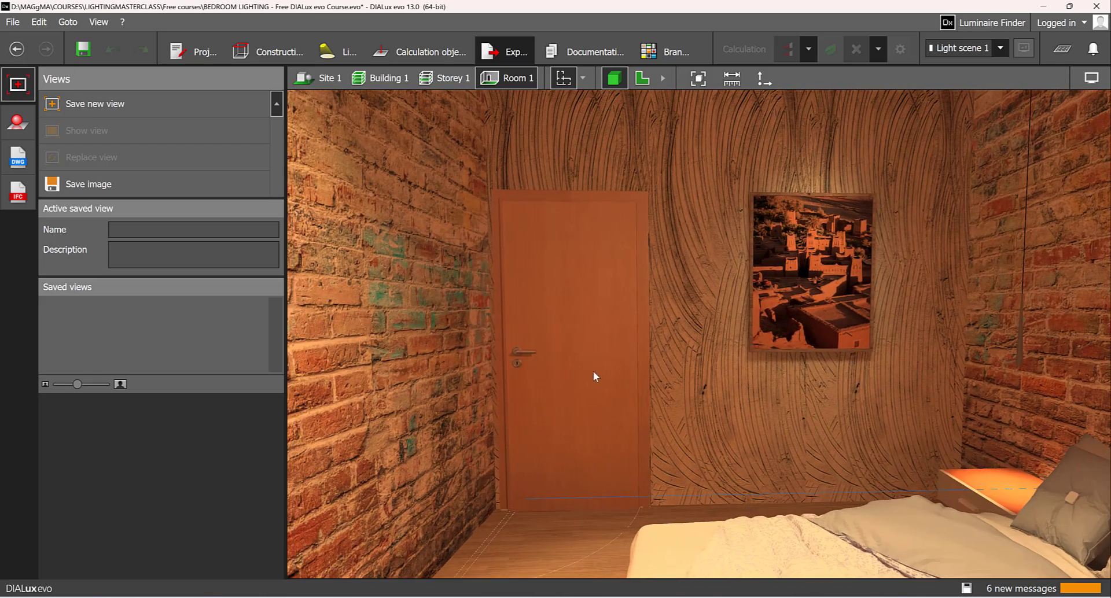
{"action": "scroll", "coordinate": [845, 276], "scroll_direction": "up", "scroll_amount": 2}
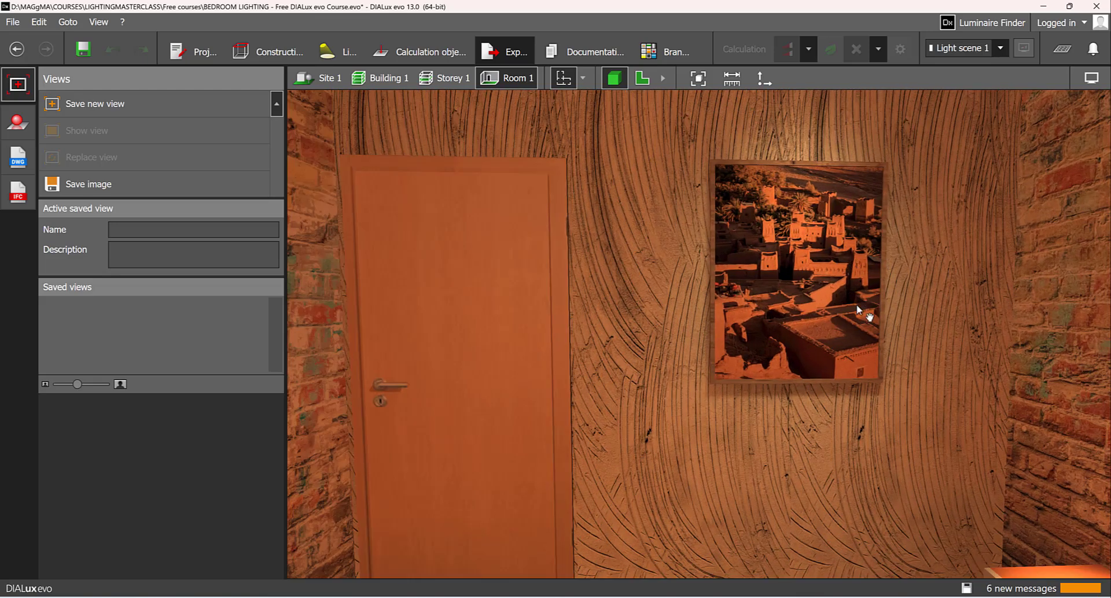
{"action": "middle_click_drag", "start_coordinate": [857, 305], "coordinate": [829, 321]}
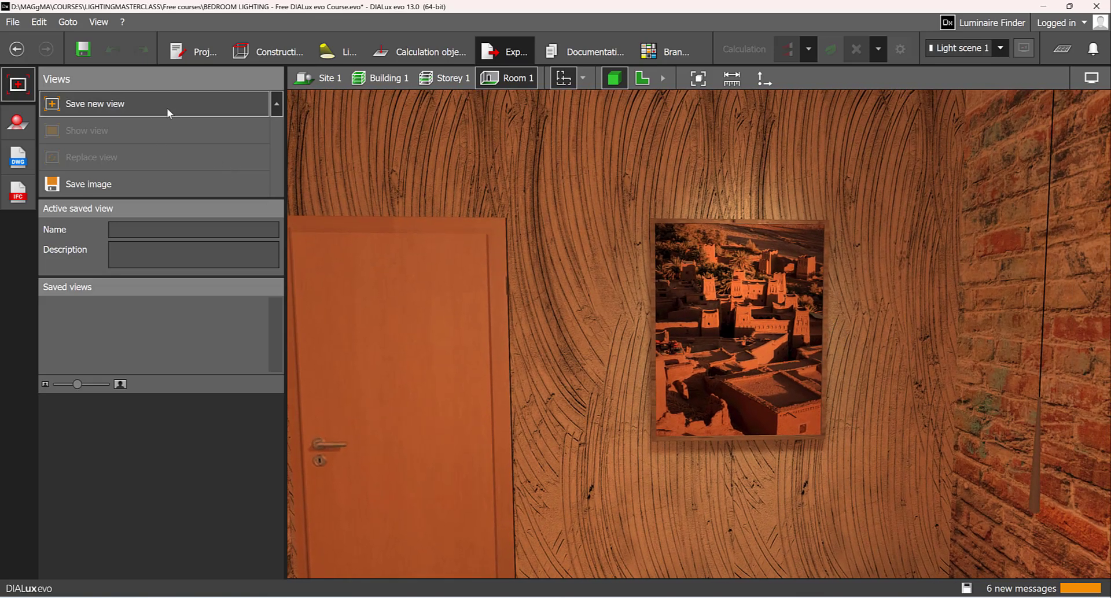
{"action": "left_click", "coordinate": [167, 107]}
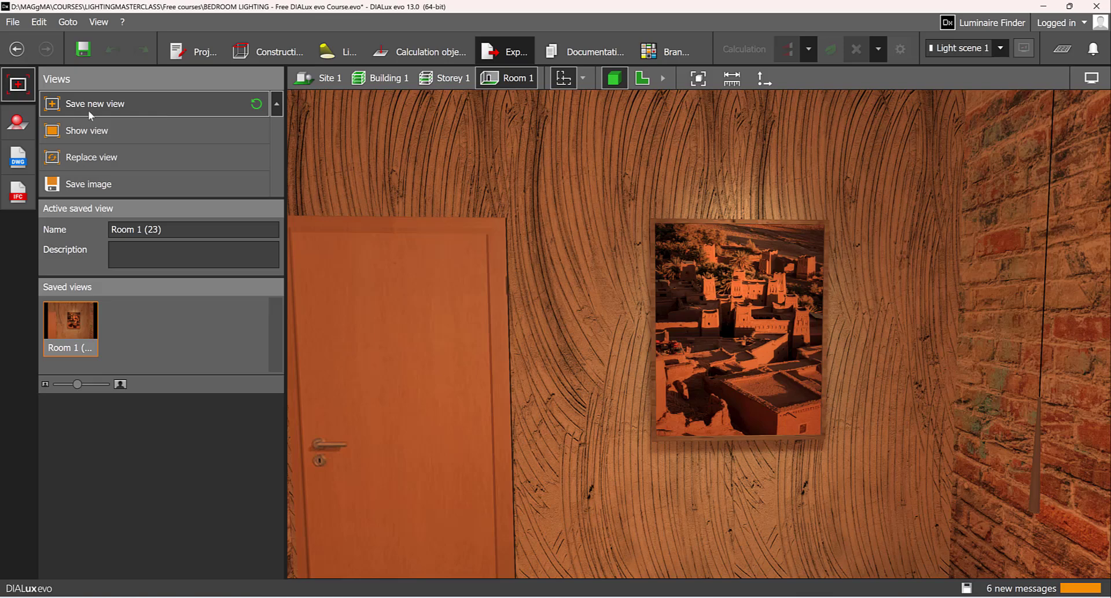
Save another view facing the bed and brick wall, with the framed picture and the curtain at the sides
{"action": "scroll", "coordinate": [671, 350], "scroll_direction": "down", "scroll_amount": 3}
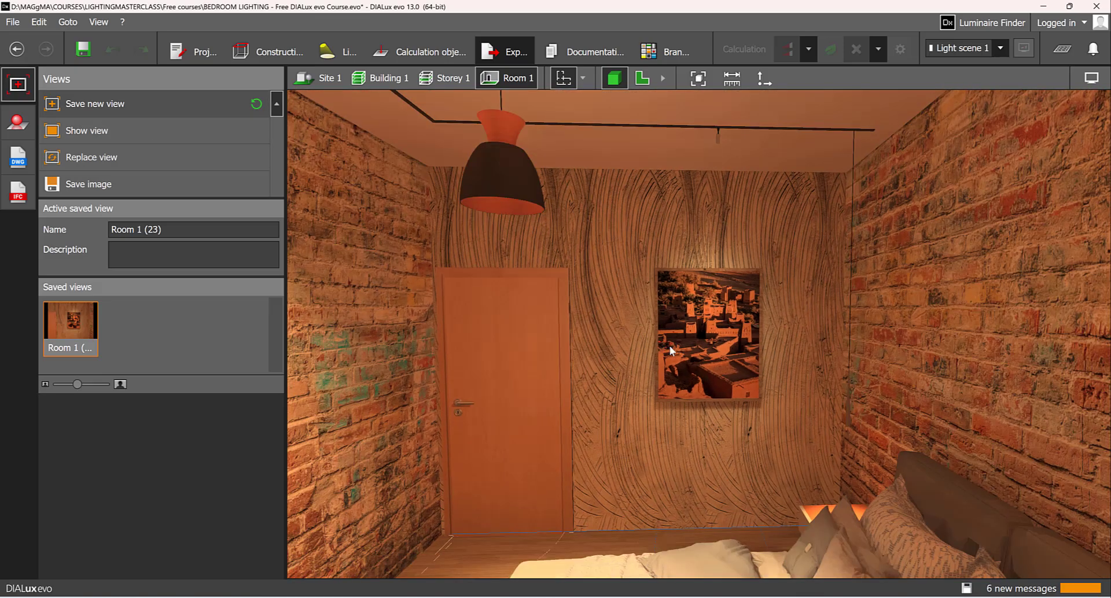
{"action": "right_click_drag", "start_coordinate": [671, 350], "coordinate": [820, 340]}
{"action": "middle_click_drag", "start_coordinate": [821, 340], "coordinate": [520, 338]}
{"action": "scroll", "coordinate": [684, 291], "scroll_direction": "up", "scroll_amount": 3}
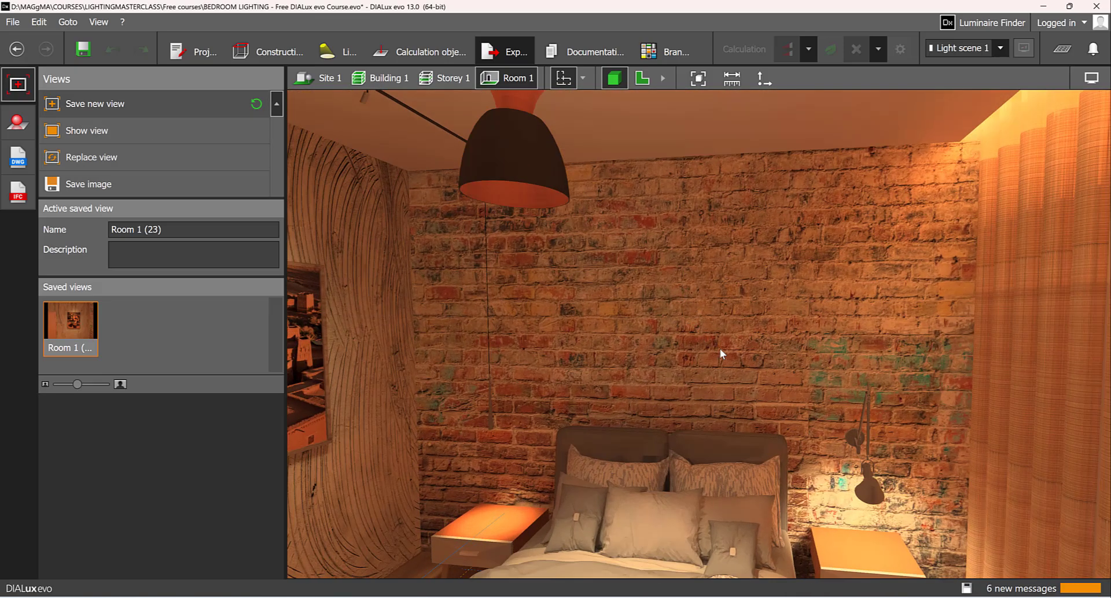
{"action": "middle_click_drag", "start_coordinate": [749, 338], "coordinate": [810, 255]}
{"action": "middle_click_drag", "start_coordinate": [777, 354], "coordinate": [786, 247]}
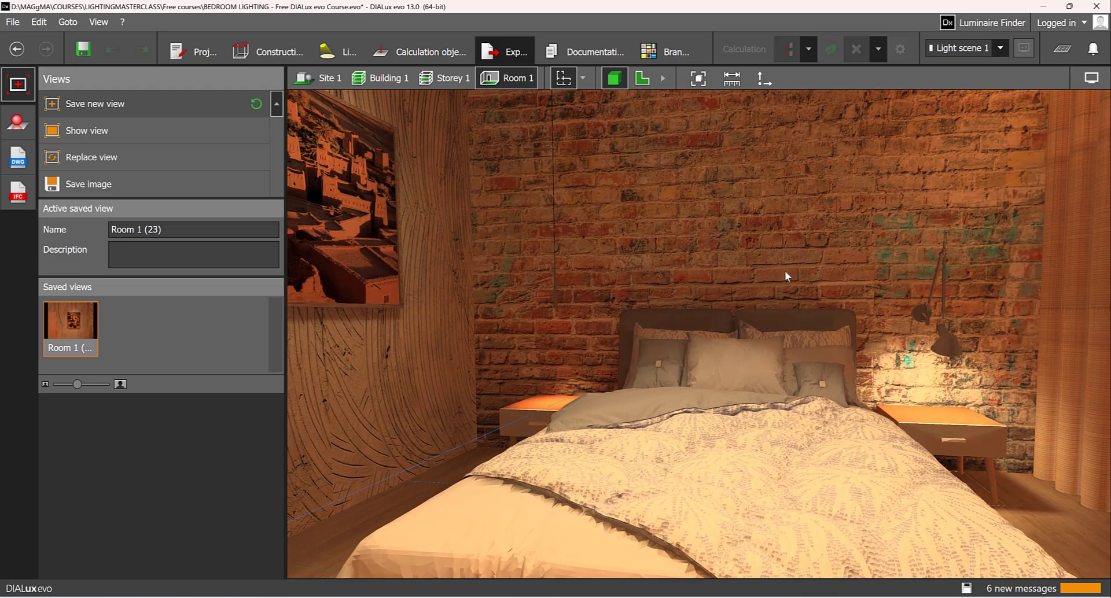
{"action": "mouse_move", "coordinate": [785, 272]}
{"action": "right_mouse_down"}
{"action": "mouse_move", "coordinate": [794, 263]}
{"action": "mouse_move", "coordinate": [783, 254]}
{"action": "right_mouse_up"}
{"action": "scroll", "coordinate": [779, 239], "scroll_direction": "down", "scroll_amount": 2}
{"action": "middle_click_drag", "start_coordinate": [778, 237], "coordinate": [772, 310]}
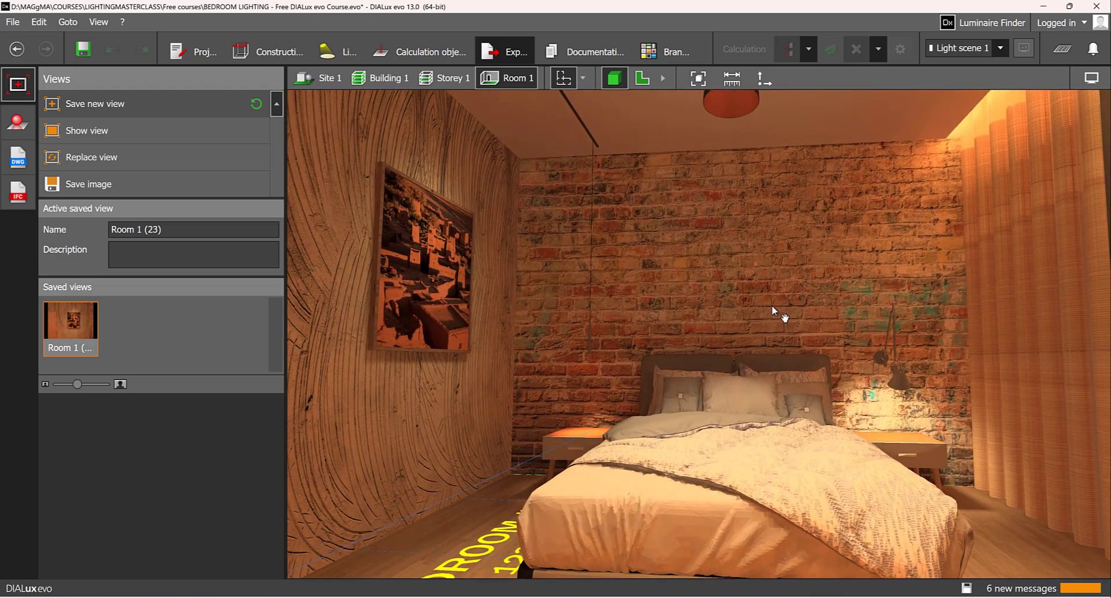
{"action": "left_click", "coordinate": [140, 103]}
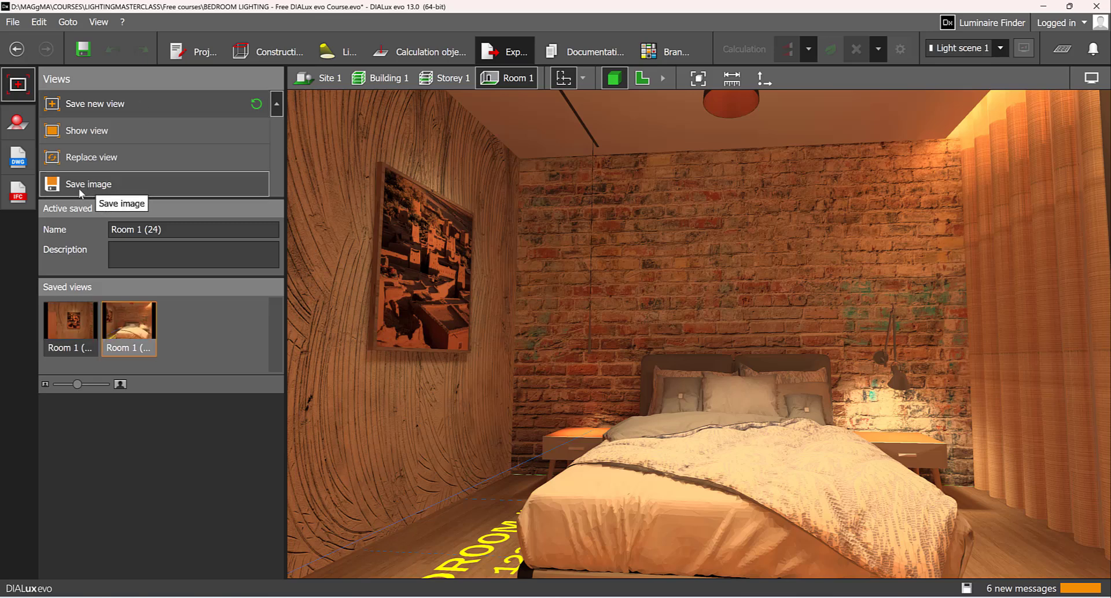
Set the raytracer resolution to 3840 x 2160 pixels (4K UHD) with highlights calculated and the expanded dynamic range off
{"action": "left_click", "coordinate": [18, 125]}
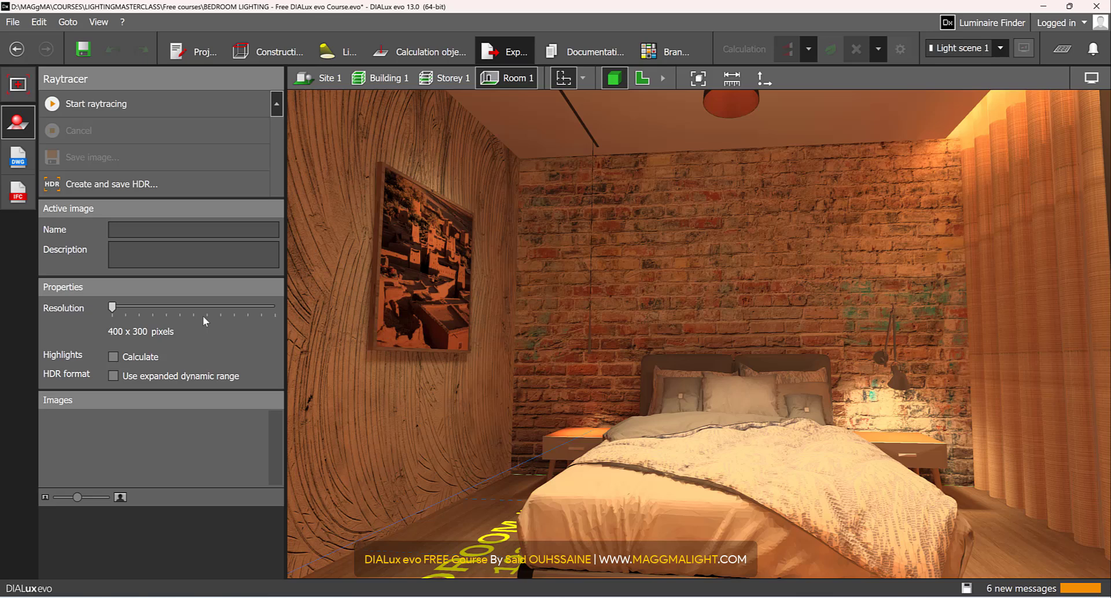
{"action": "mouse_move", "coordinate": [202, 316]}
{"action": "mouse_move", "coordinate": [117, 308]}
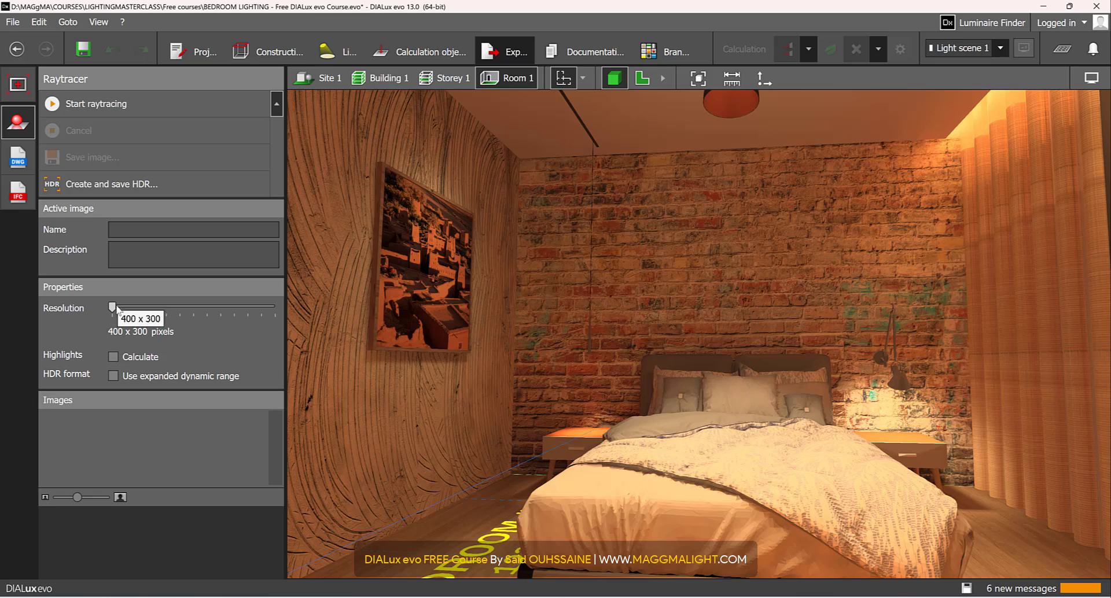
{"action": "left_click_drag", "start_coordinate": [116, 308], "coordinate": [298, 311]}
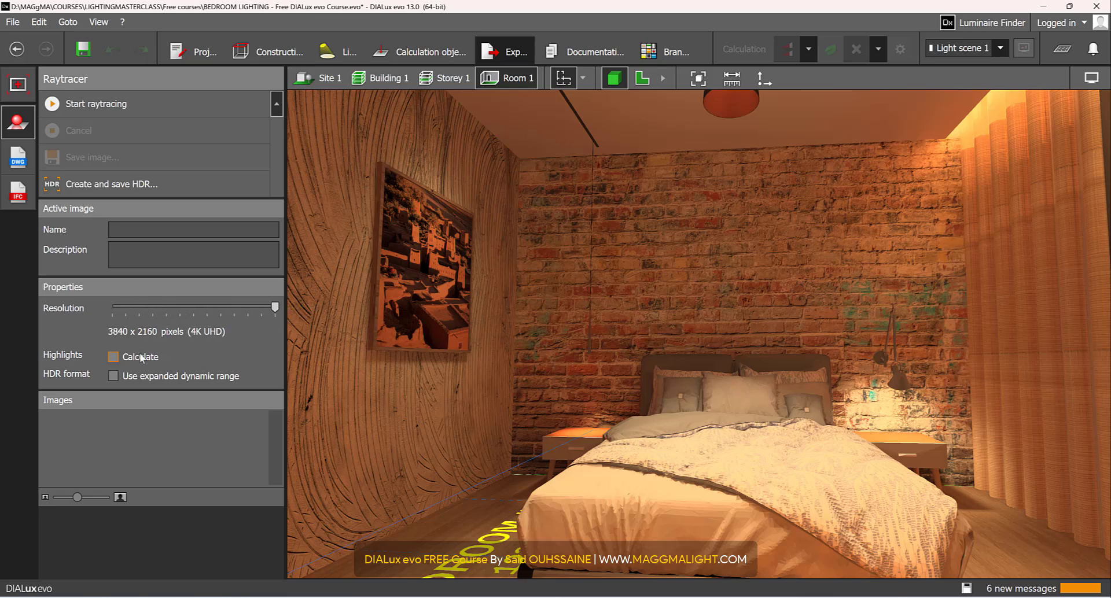
{"action": "left_click", "coordinate": [116, 376]}
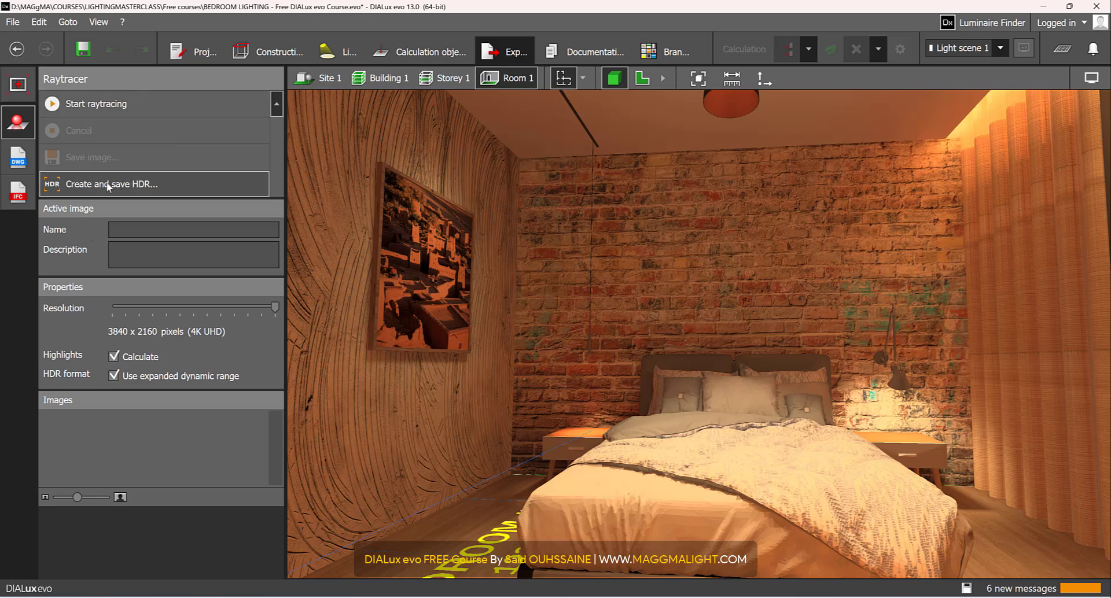
{"action": "left_click", "coordinate": [114, 376]}
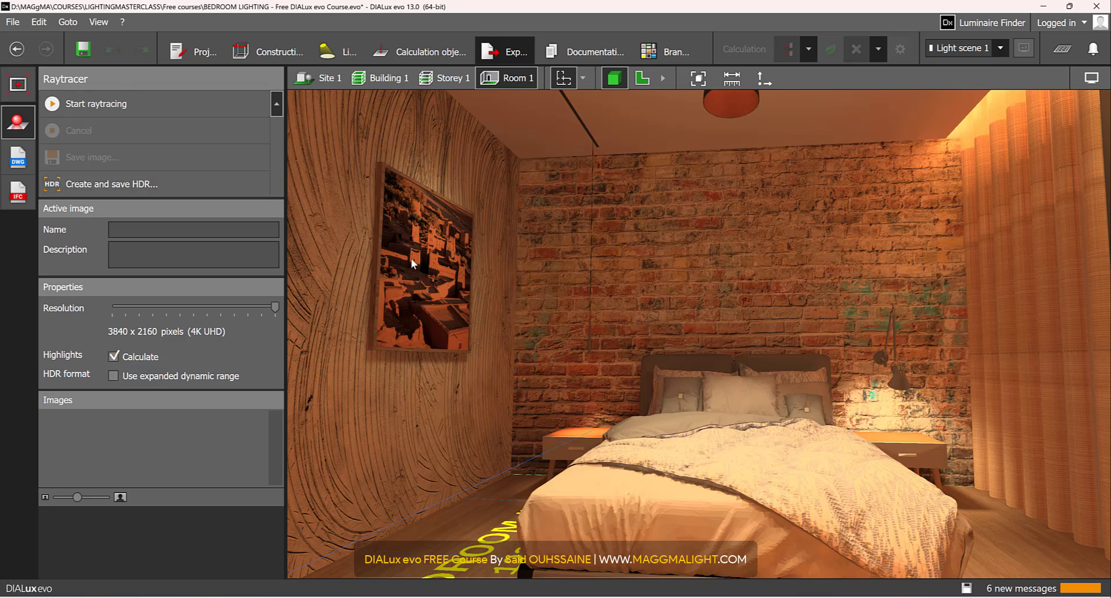
Raytrace a wide view of the bedroom showing the door, bed, pendant lamp, curtains and plant
{"action": "scroll", "coordinate": [516, 315], "scroll_direction": "down", "scroll_amount": 4}
{"action": "scroll", "coordinate": [541, 289], "scroll_direction": "down", "scroll_amount": 3}
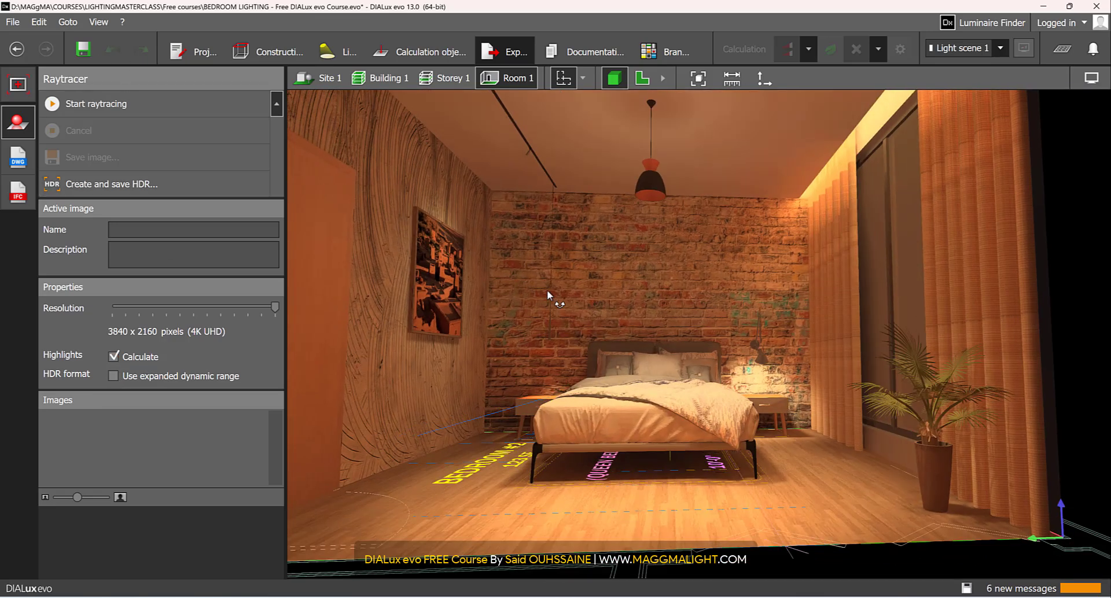
{"action": "middle_click_drag", "start_coordinate": [547, 291], "coordinate": [593, 334]}
{"action": "right_click_drag", "start_coordinate": [594, 332], "coordinate": [586, 333]}
{"action": "scroll", "coordinate": [565, 365], "scroll_direction": "up", "scroll_amount": 4}
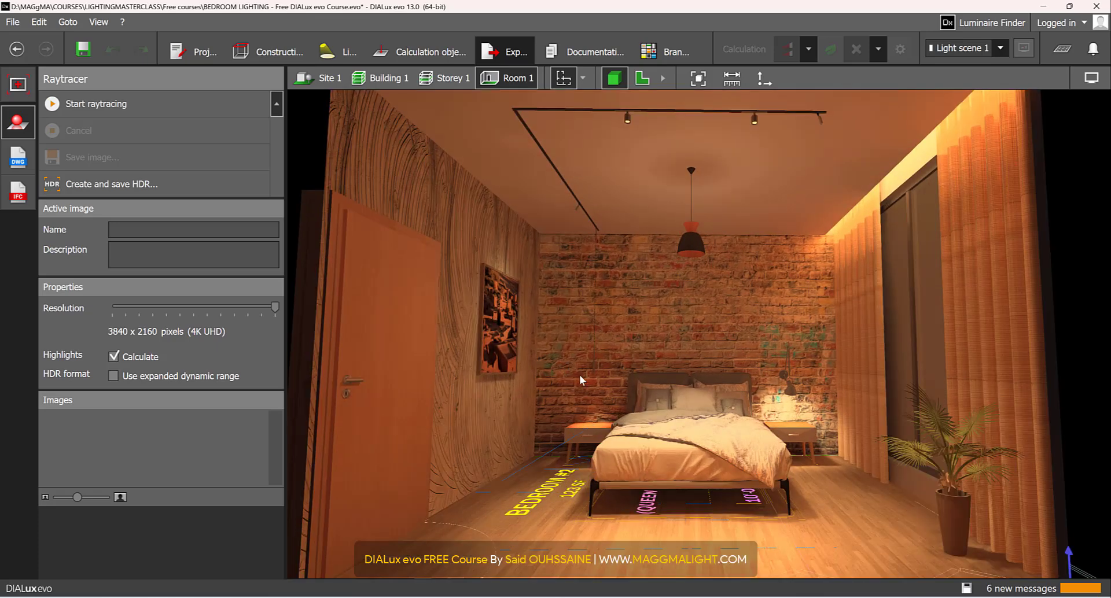
{"action": "scroll", "coordinate": [589, 381], "scroll_direction": "up", "scroll_amount": 2}
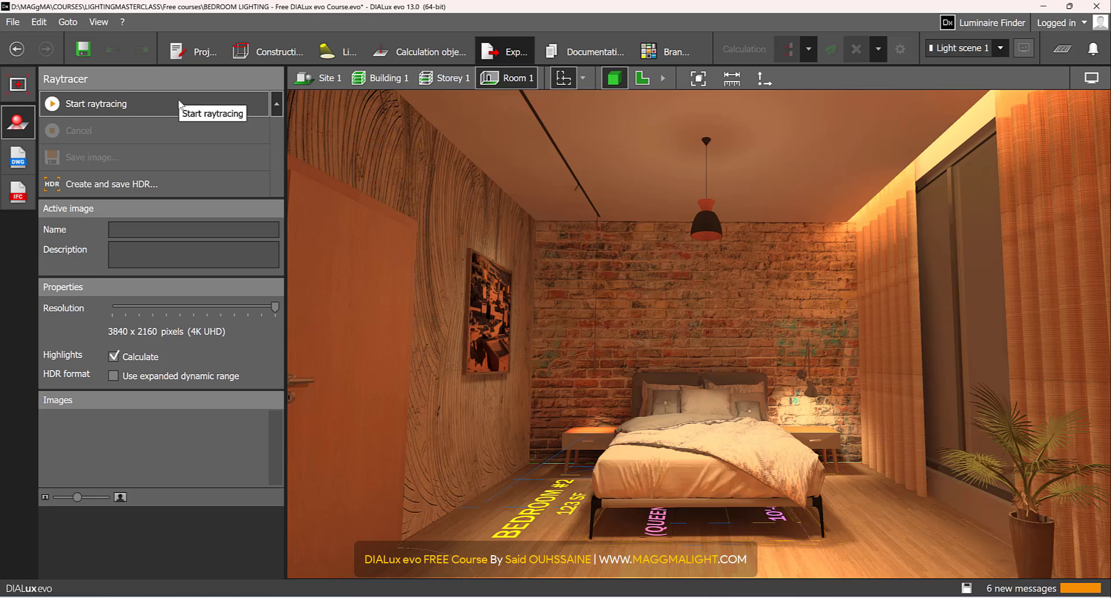
{"action": "left_click", "coordinate": [179, 104]}
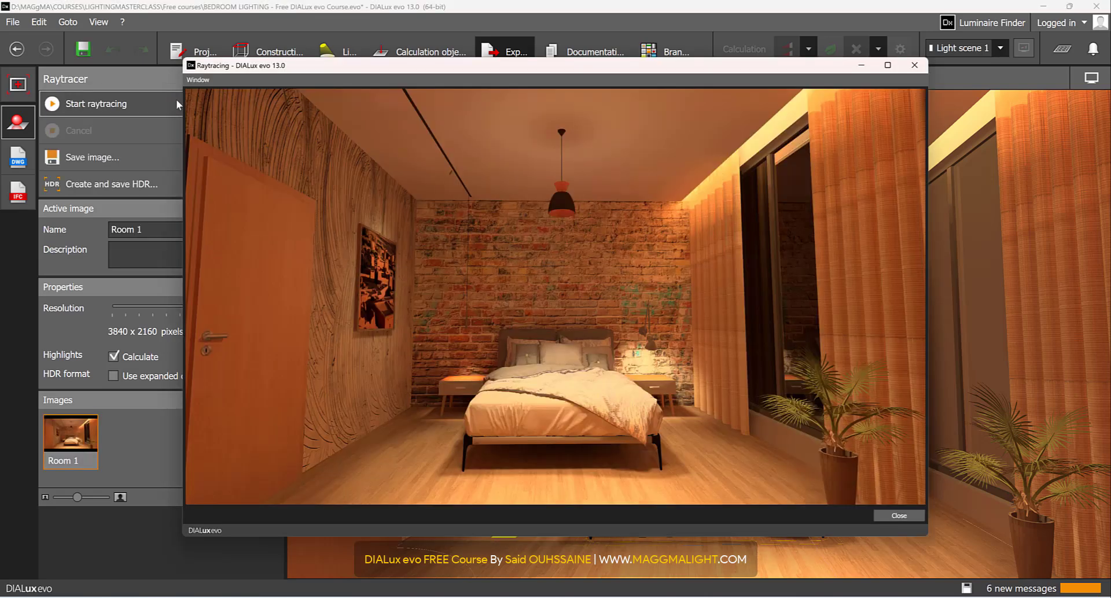
Inspect the raytraced bedroom image at full-screen size and close it
{"action": "left_click_drag", "start_coordinate": [576, 72], "coordinate": [640, 81]}
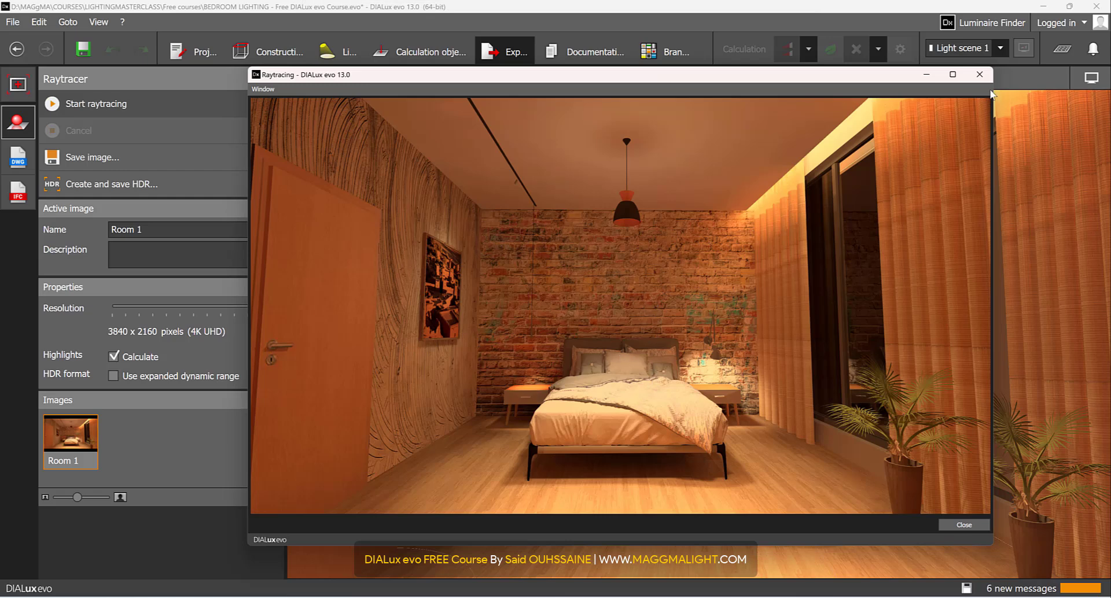
{"action": "left_click", "coordinate": [952, 74]}
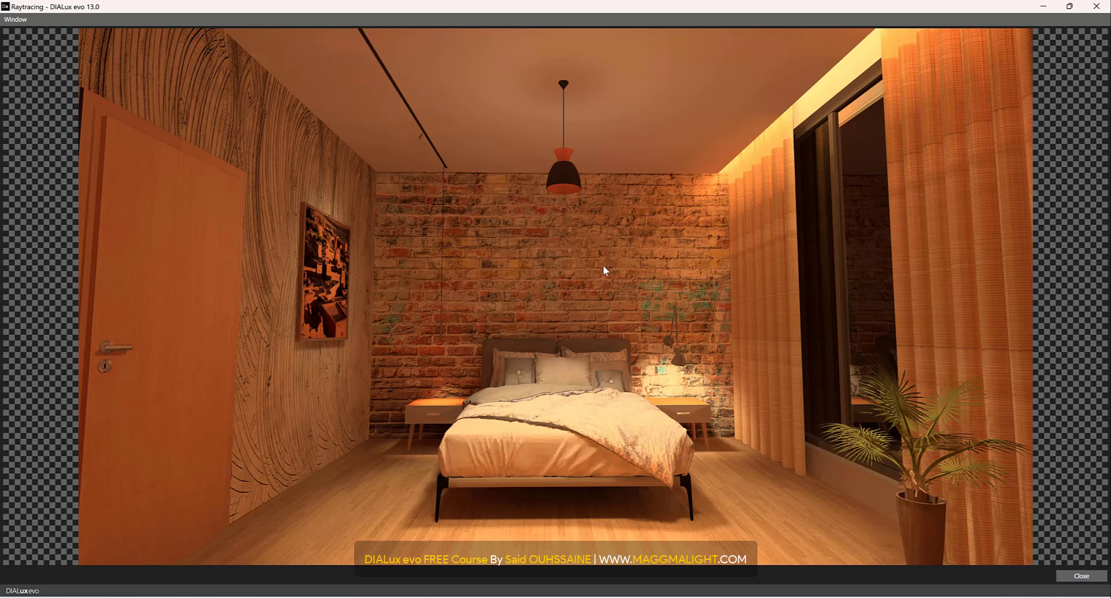
{"action": "left_click", "coordinate": [1096, 7]}
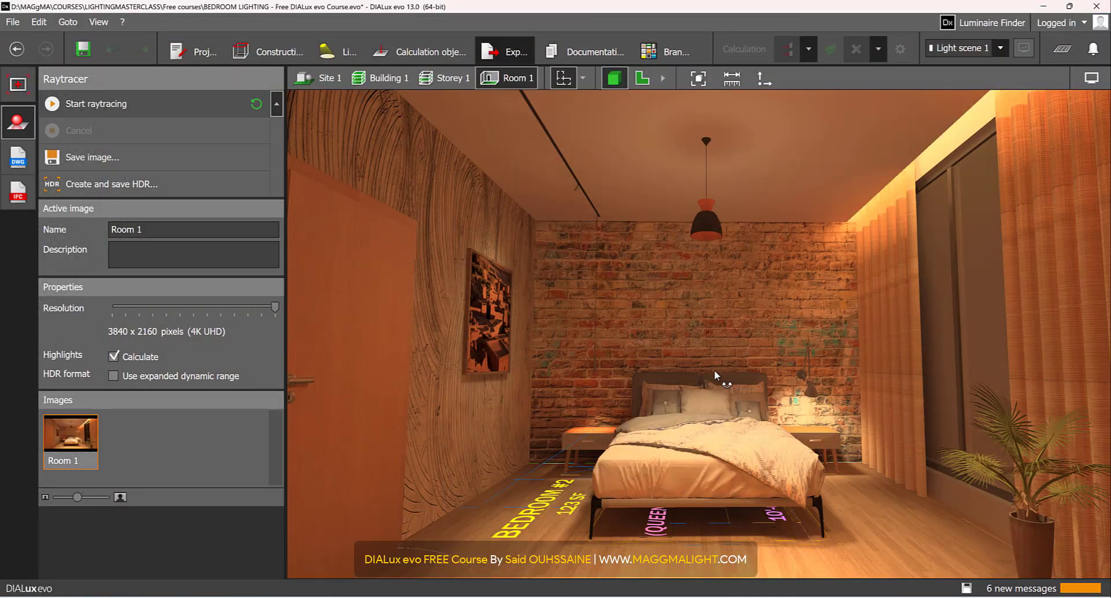
{"action": "mouse_move", "coordinate": [714, 371]}
{"action": "left_mouse_down"}
{"action": "mouse_move", "coordinate": [704, 385]}
{"action": "mouse_move", "coordinate": [645, 401]}
{"action": "mouse_move", "coordinate": [613, 357]}
{"action": "left_mouse_up"}
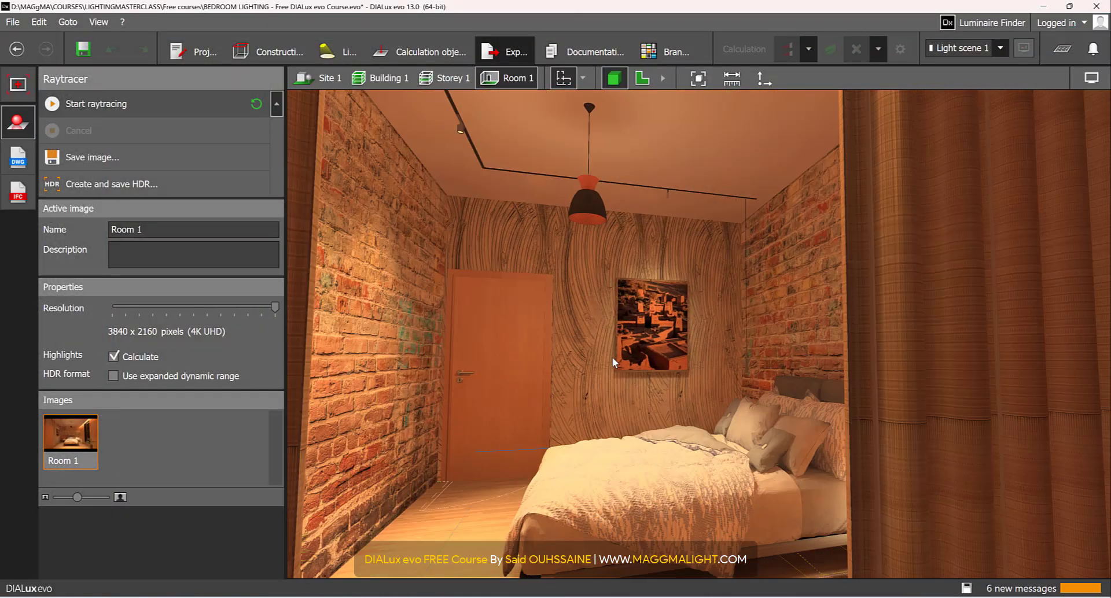
{"action": "scroll", "coordinate": [612, 356], "scroll_direction": "up", "scroll_amount": 2}
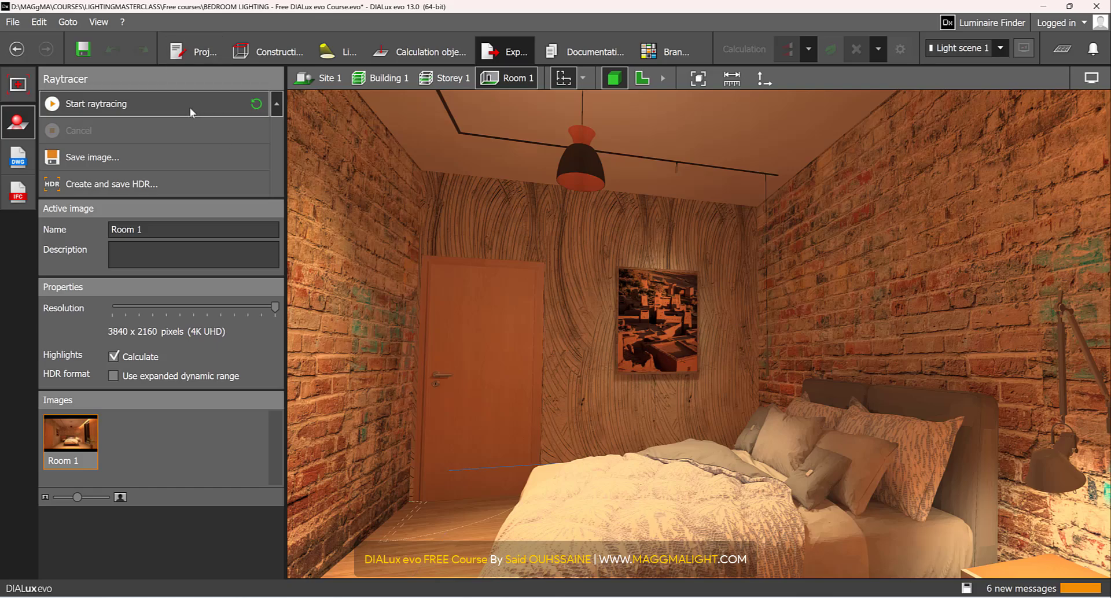
{"action": "scroll", "coordinate": [689, 311], "scroll_direction": "up", "scroll_amount": 2}
{"action": "mouse_move", "coordinate": [618, 341]}
{"action": "left_mouse_down"}
{"action": "mouse_move", "coordinate": [835, 342]}
{"action": "mouse_move", "coordinate": [848, 347]}
{"action": "mouse_move", "coordinate": [839, 364]}
{"action": "left_mouse_up"}
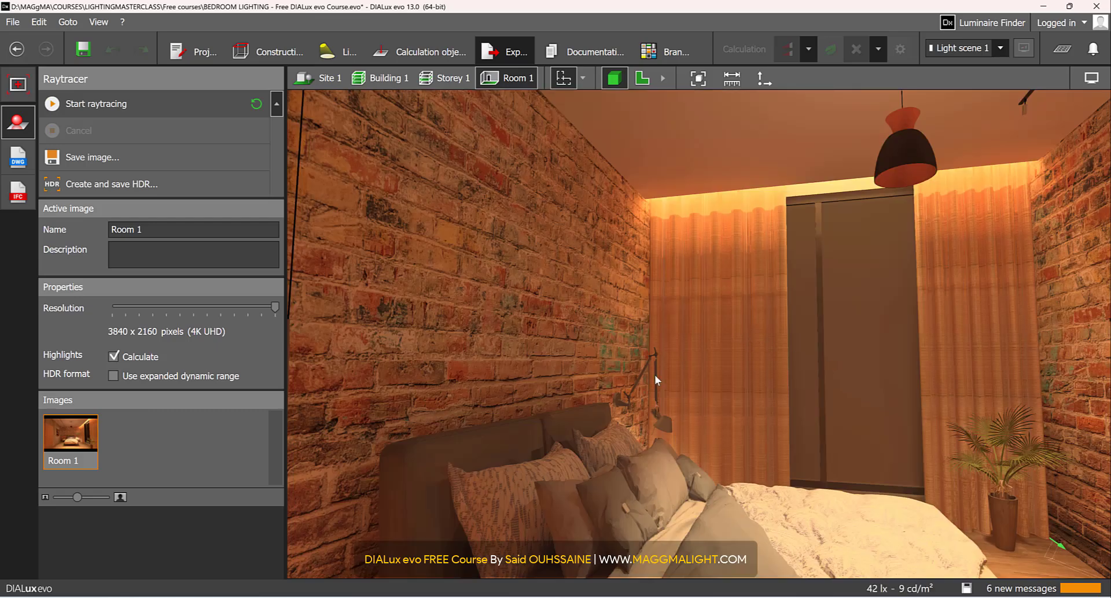
{"action": "left_click_drag", "start_coordinate": [610, 369], "coordinate": [492, 335]}
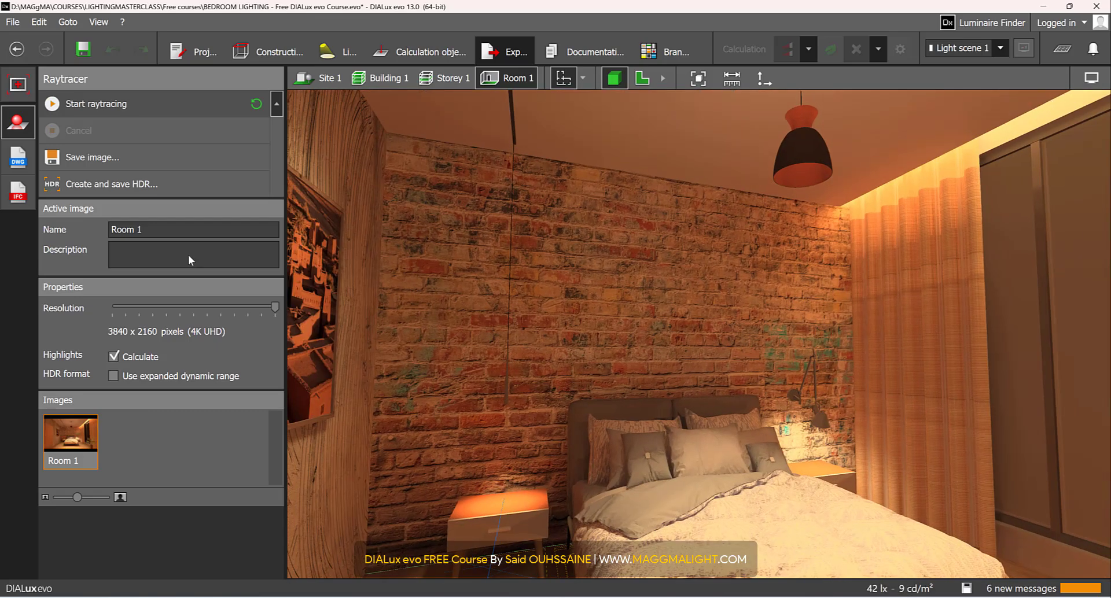
Exclude the space designations and the windows, doors and skylights layers from the DWG plan export
{"action": "left_click", "coordinate": [19, 156]}
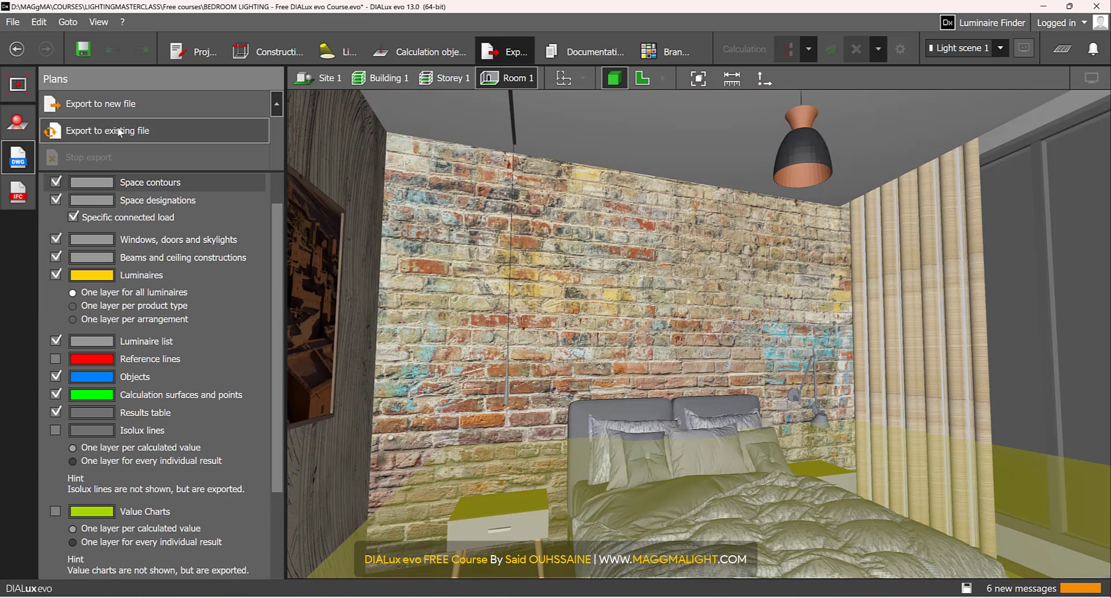
{"action": "left_click_drag", "start_coordinate": [272, 216], "coordinate": [273, 189]}
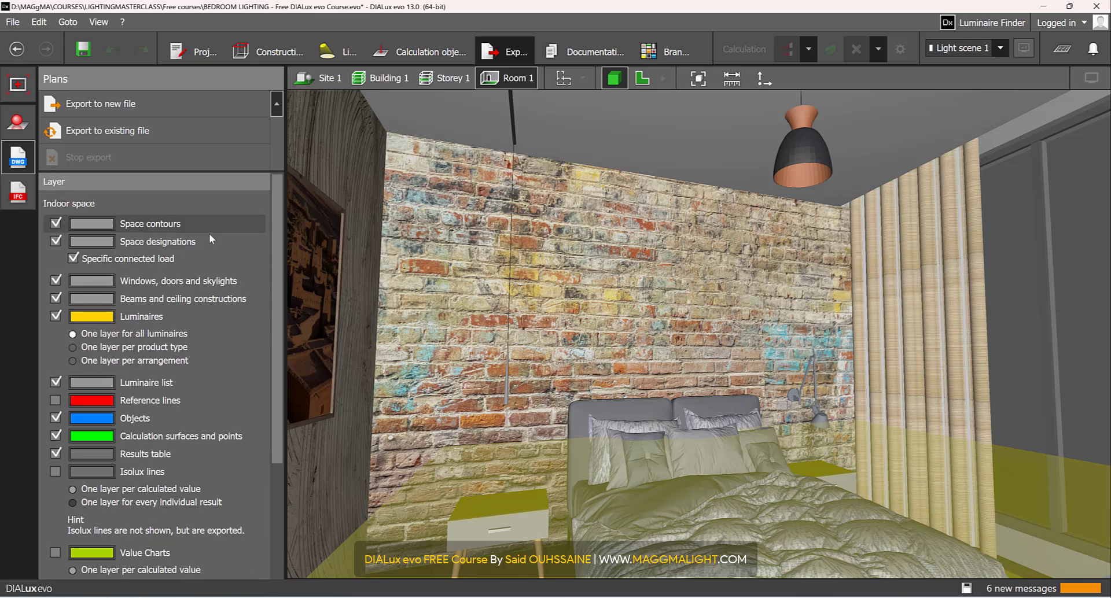
{"action": "left_click", "coordinate": [59, 241]}
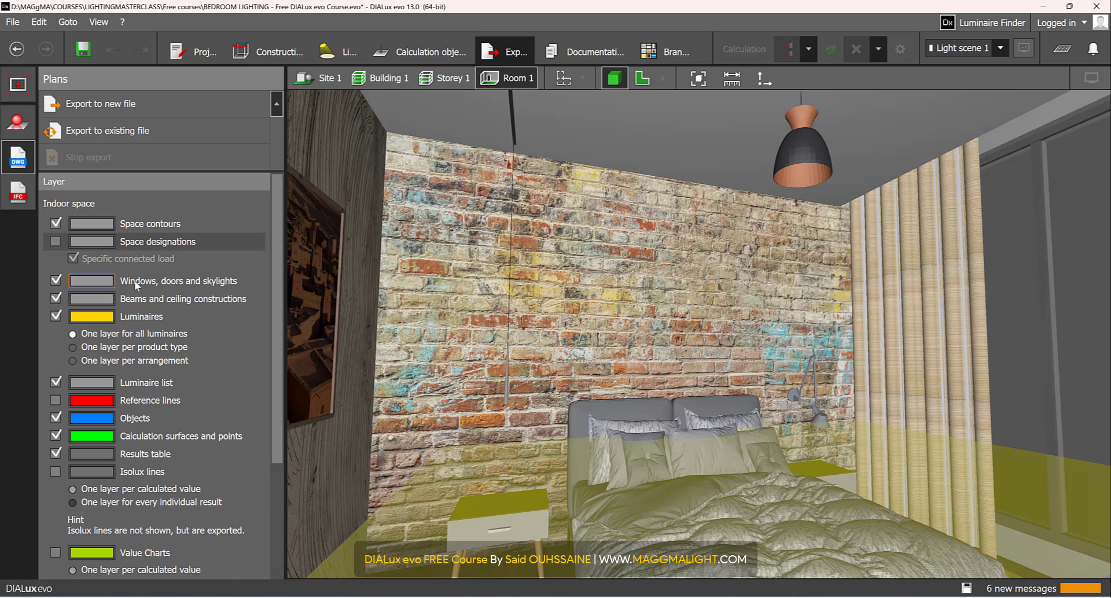
{"action": "left_click", "coordinate": [56, 281]}
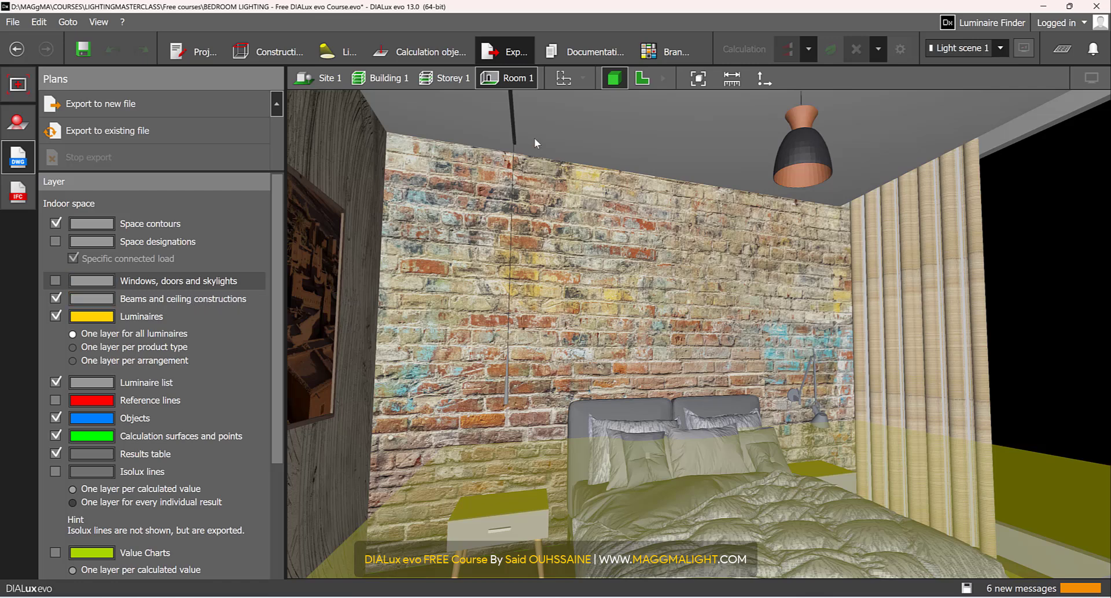
{"action": "left_click_drag", "start_coordinate": [533, 203], "coordinate": [485, 120]}
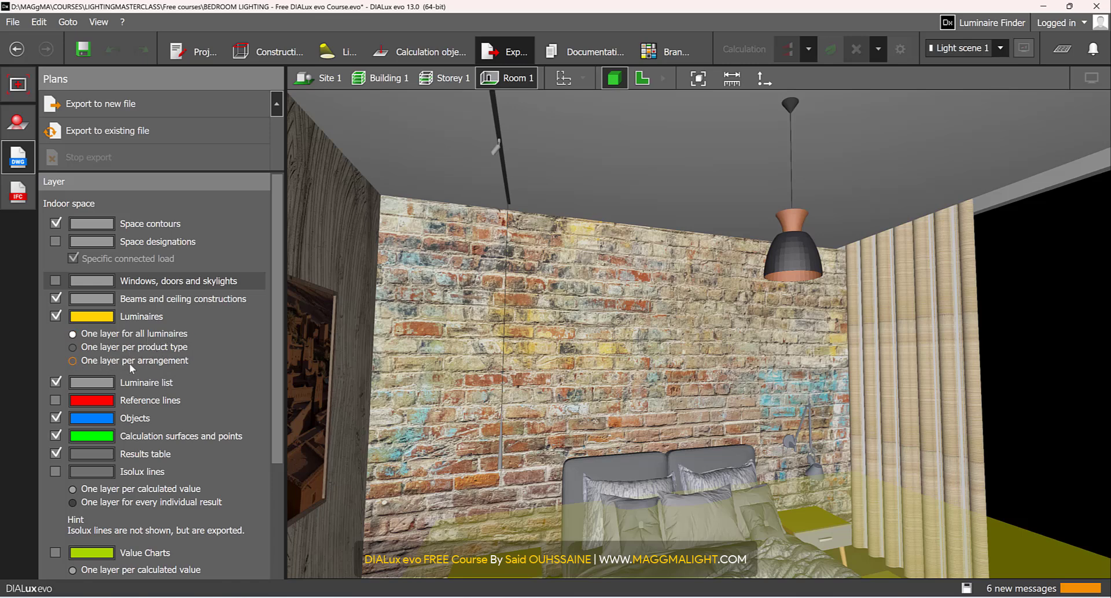
Put the luminaires on one layer per product type and exclude the objects, calculation surfaces and points, and results table from the DWG plan
{"action": "left_click", "coordinate": [73, 347]}
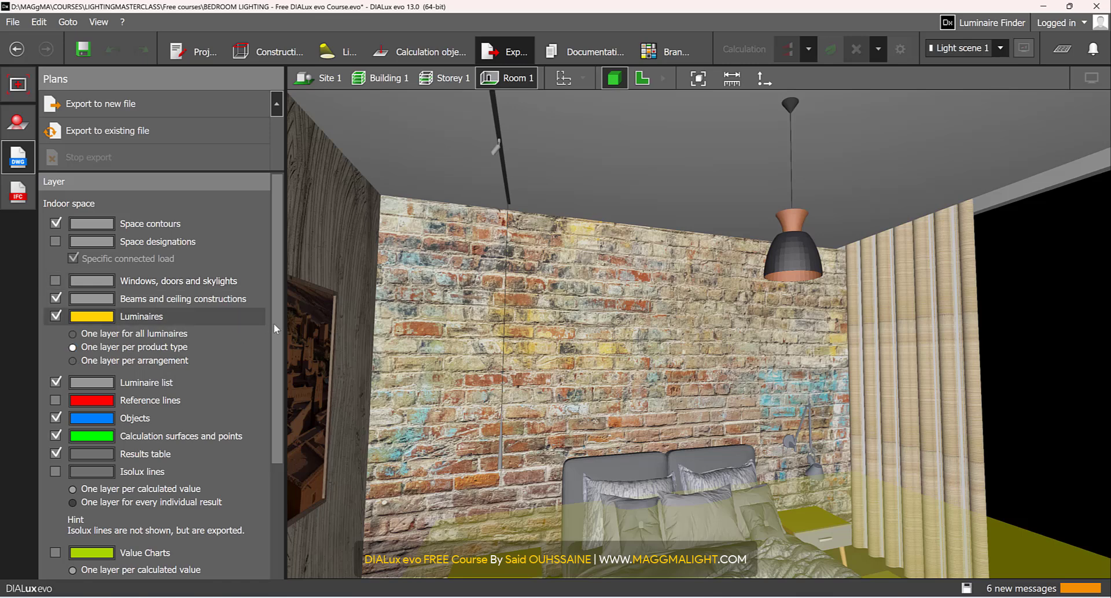
{"action": "left_click_drag", "start_coordinate": [275, 324], "coordinate": [282, 398]}
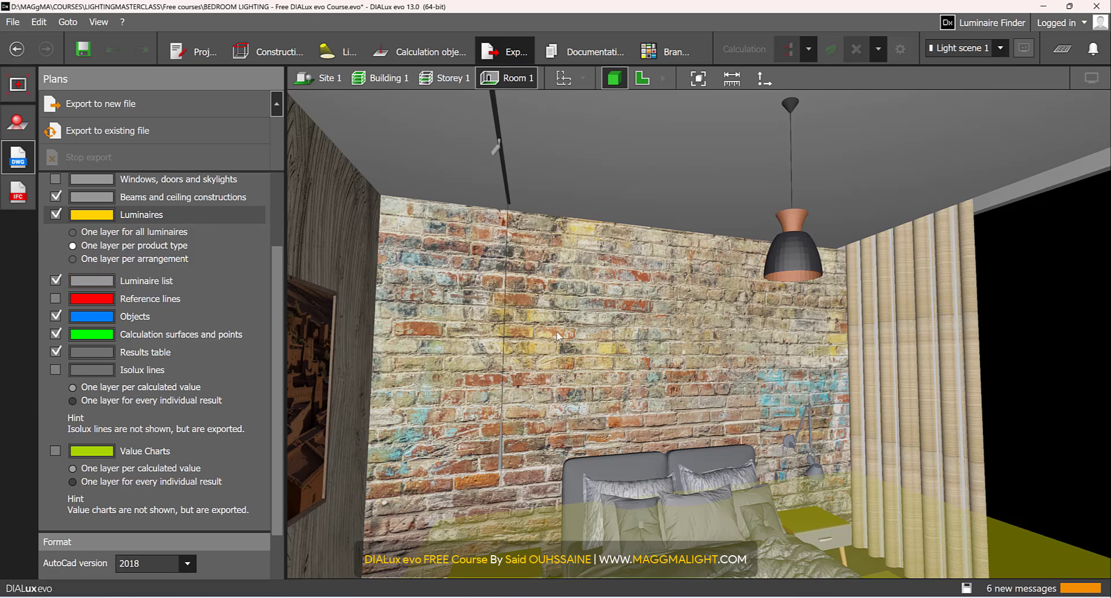
{"action": "left_click", "coordinate": [56, 316]}
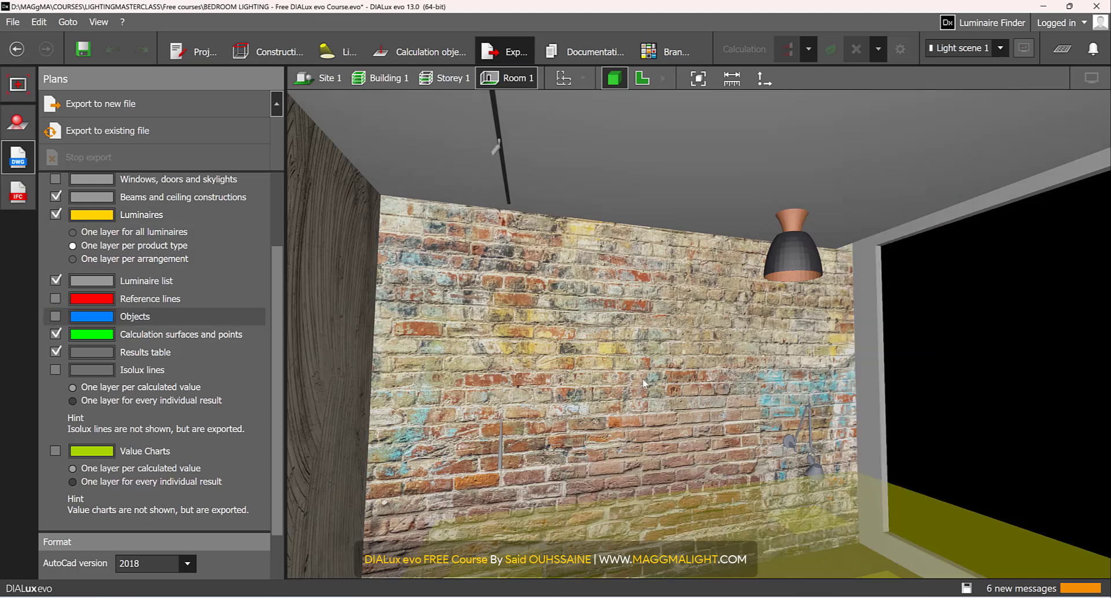
{"action": "scroll", "coordinate": [638, 376], "scroll_direction": "down", "scroll_amount": 3}
{"action": "middle_click_drag", "start_coordinate": [636, 346], "coordinate": [655, 322]}
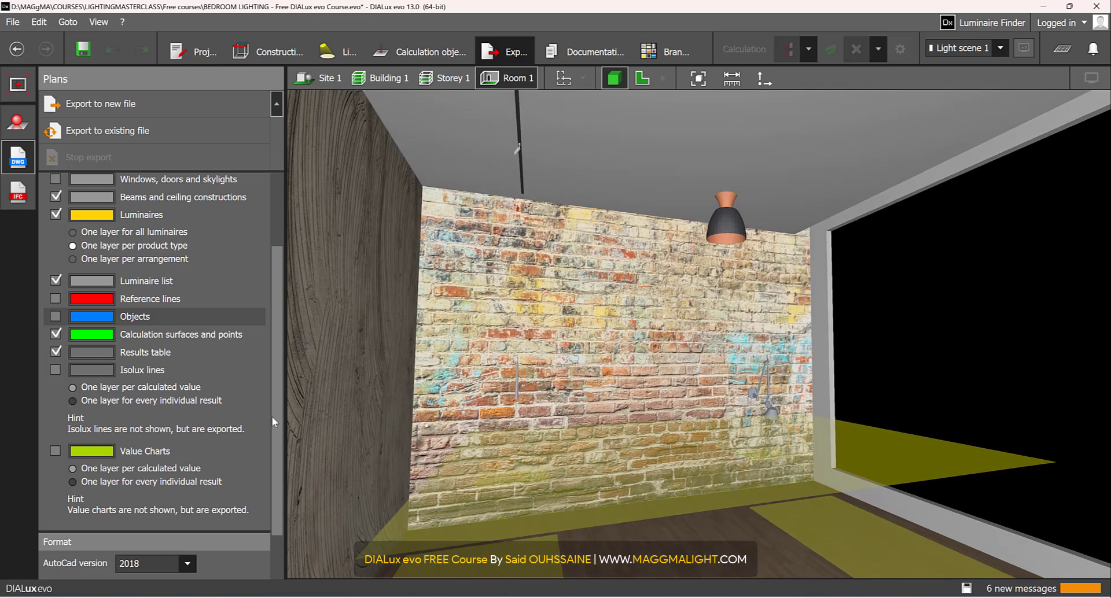
{"action": "left_click", "coordinate": [56, 316]}
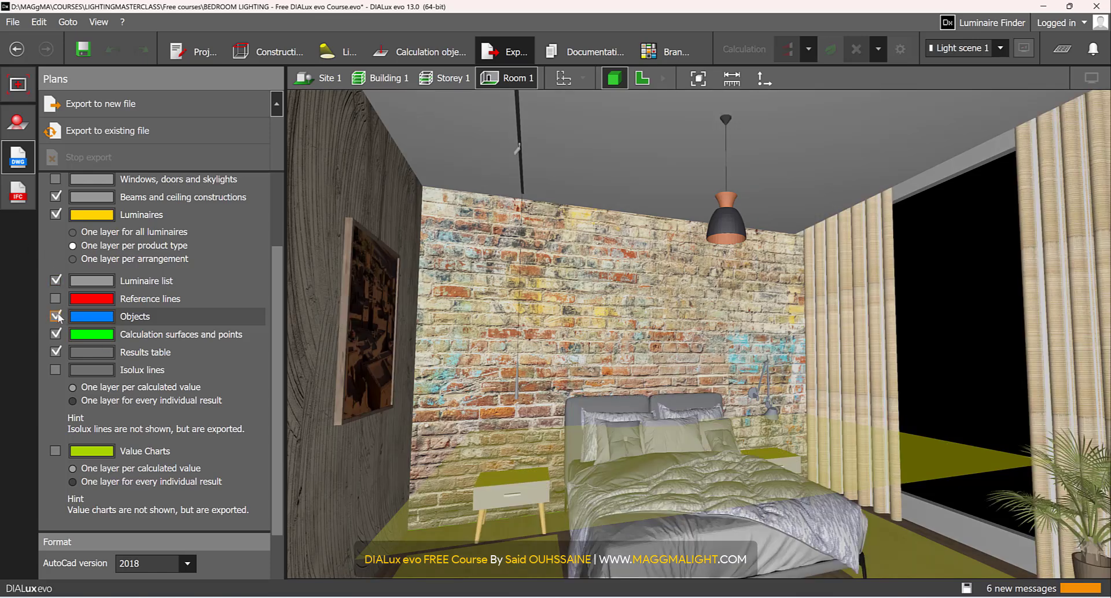
{"action": "left_click", "coordinate": [56, 316]}
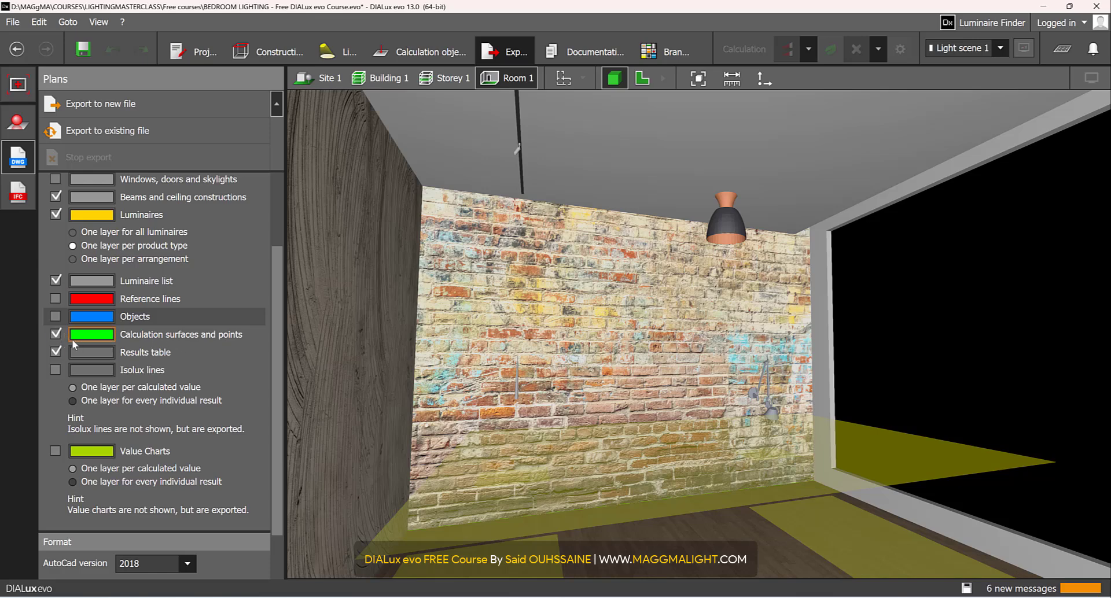
{"action": "left_click", "coordinate": [57, 335]}
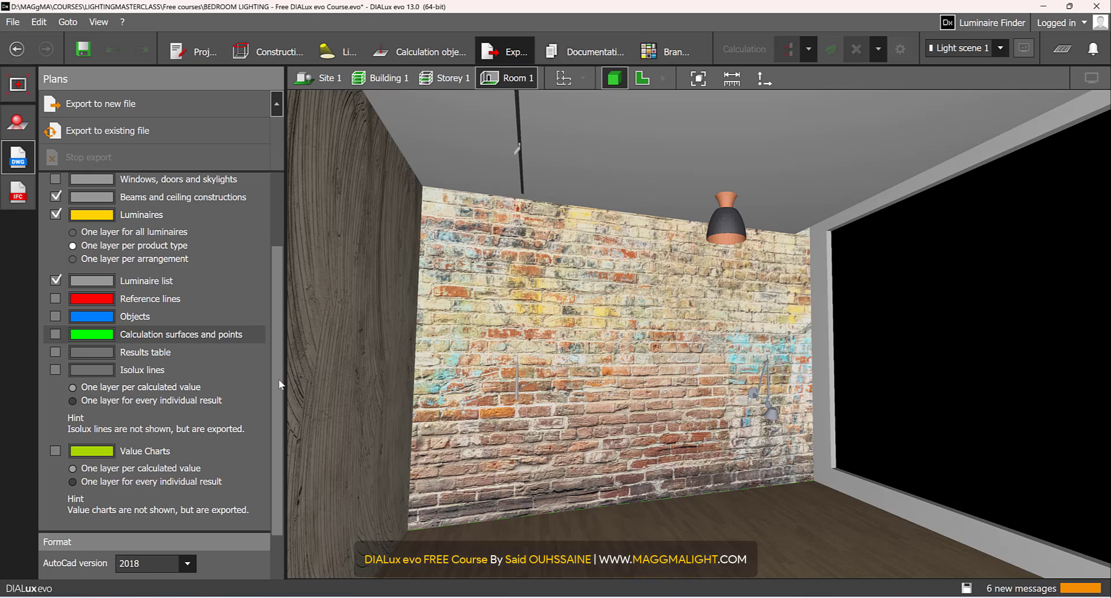
Set the unit of measure to inch, keep AutoCAD version 2018, and export the plan to the new file BEDROOM LIGHTING - Free DIALux evo Course.dwg
{"action": "left_click_drag", "start_coordinate": [279, 379], "coordinate": [285, 412]}
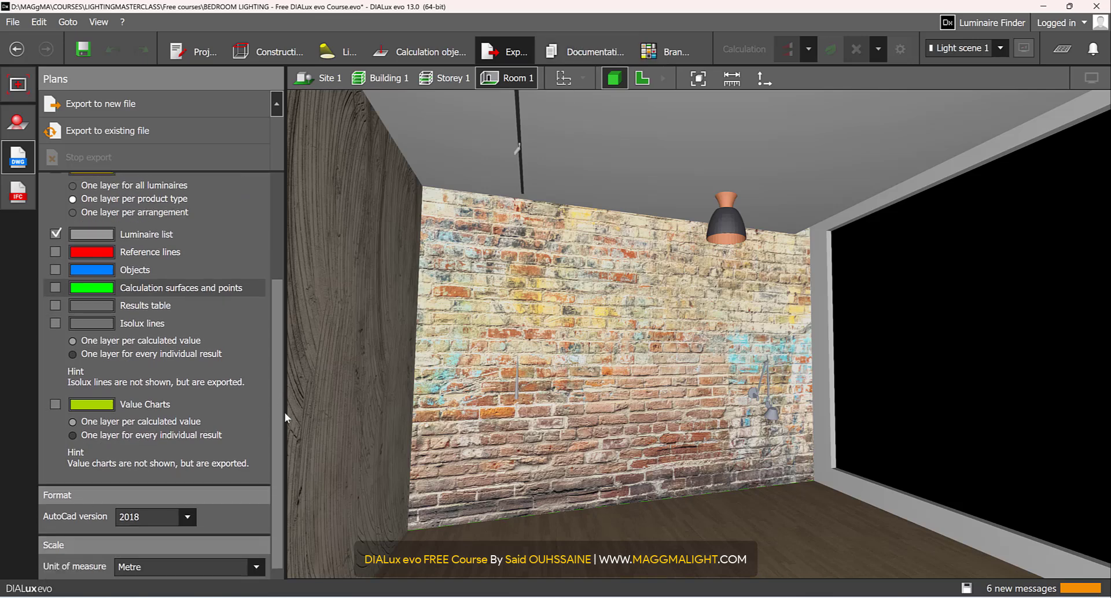
{"action": "left_click", "coordinate": [185, 516]}
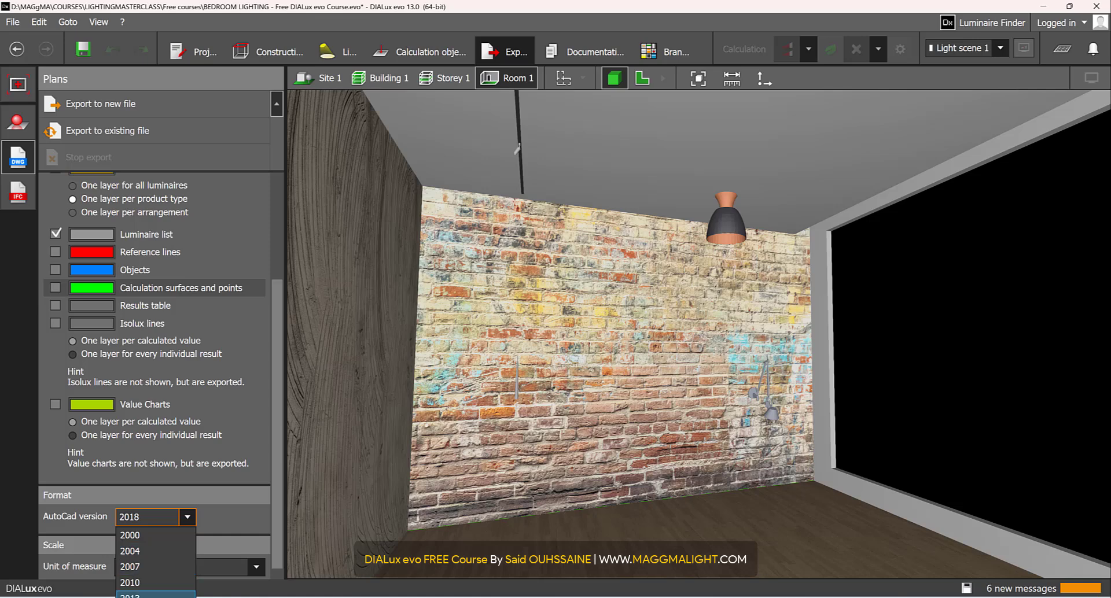
{"action": "left_click", "coordinate": [227, 515]}
{"action": "scroll", "coordinate": [227, 515], "scroll_direction": "down", "scroll_amount": 1}
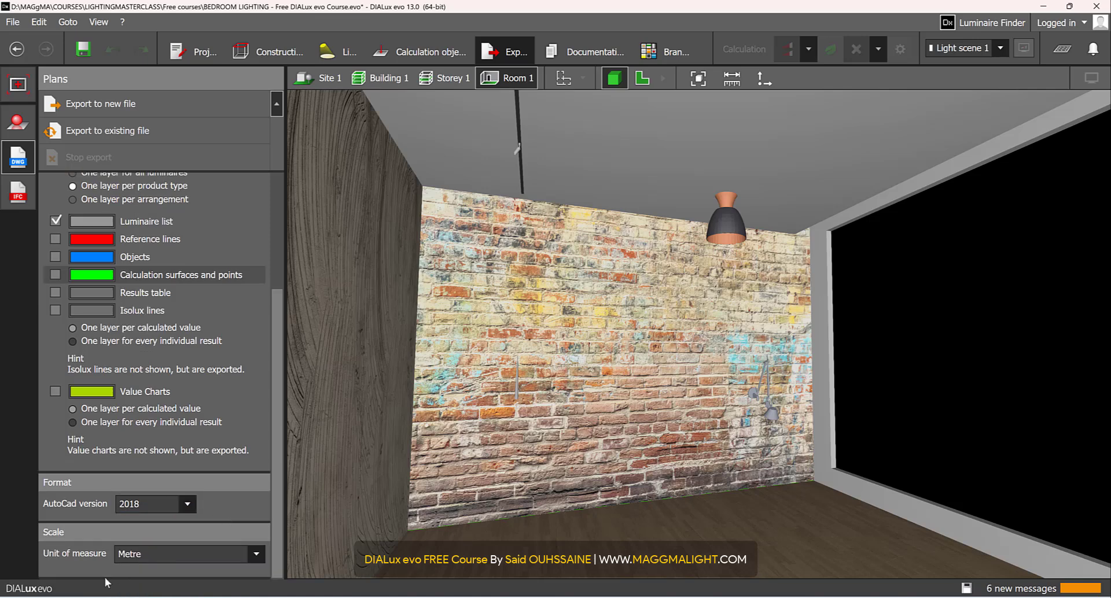
{"action": "left_click", "coordinate": [179, 551]}
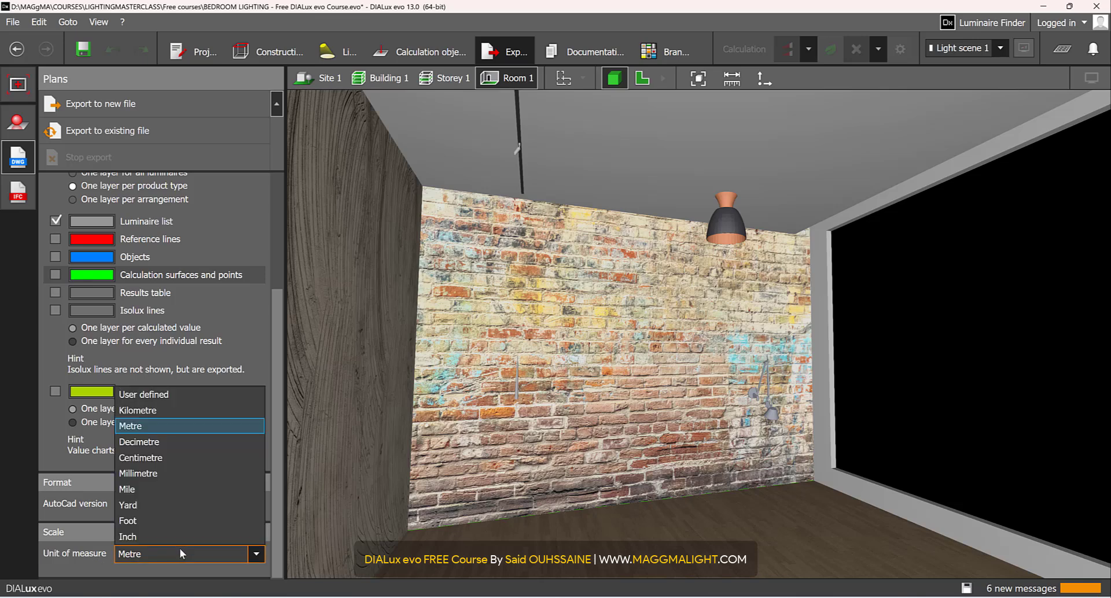
{"action": "left_click", "coordinate": [180, 536]}
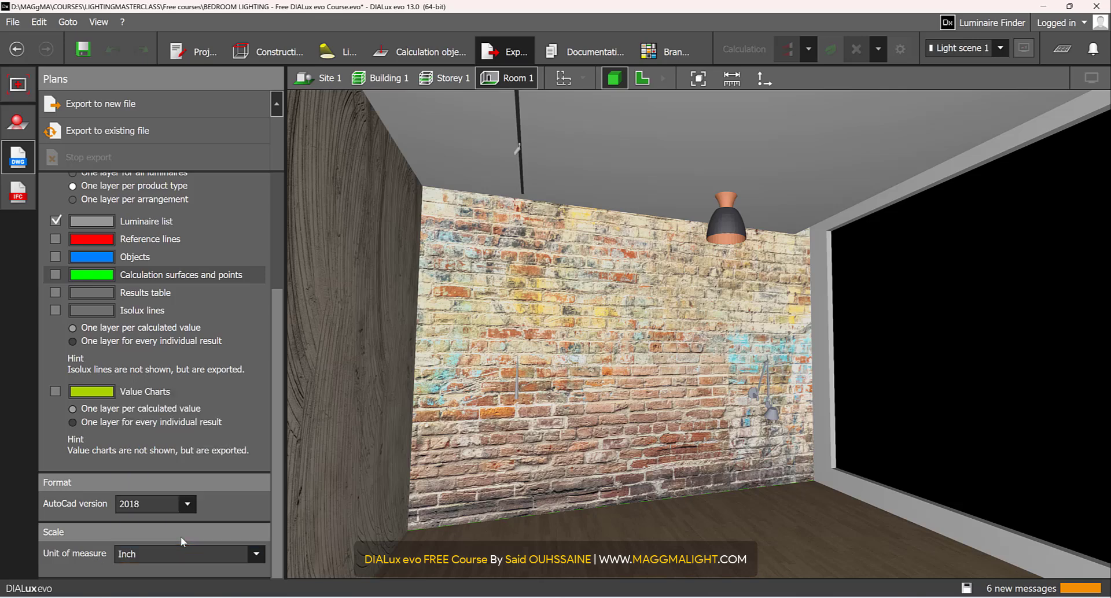
{"action": "left_click", "coordinate": [153, 105]}
{"action": "left_click", "coordinate": [569, 374]}
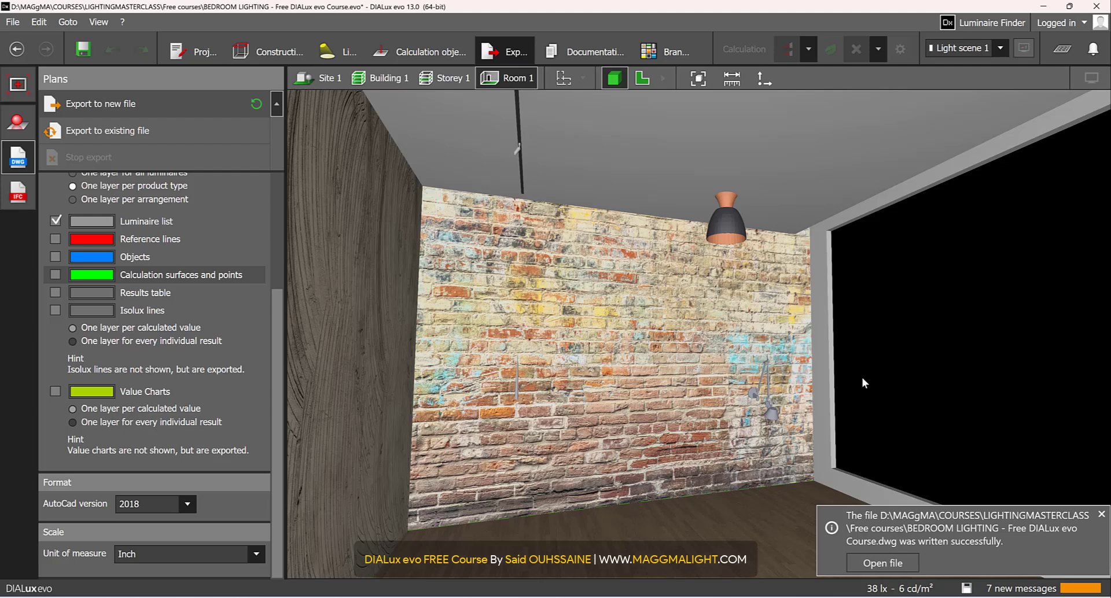
Review the DWG layer selection and examine the whole bedroom from outside, facing the brick wall
{"action": "scroll", "coordinate": [726, 364], "scroll_direction": "down", "scroll_amount": 5}
{"action": "scroll", "coordinate": [730, 345], "scroll_direction": "up", "scroll_amount": 3}
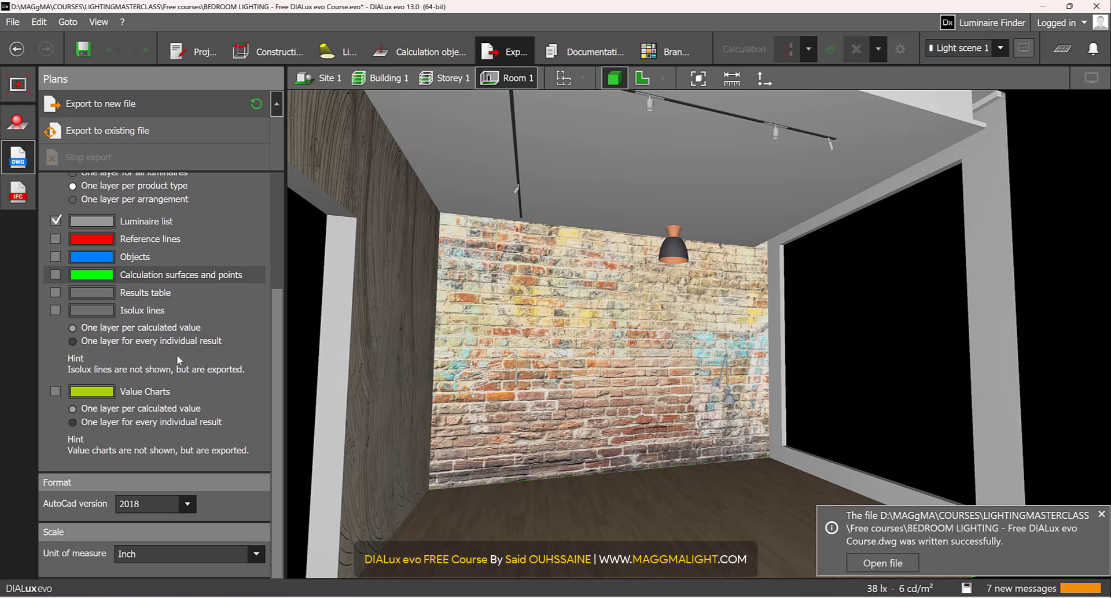
{"action": "scroll", "coordinate": [277, 332], "scroll_direction": "up", "scroll_amount": 4}
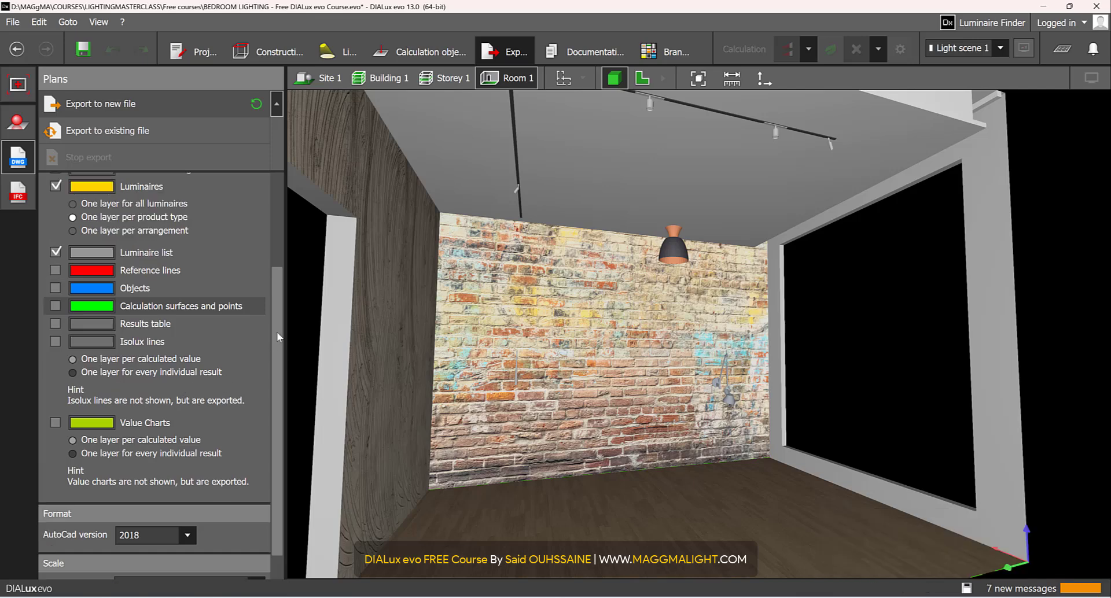
{"action": "scroll", "coordinate": [687, 317], "scroll_direction": "down", "scroll_amount": 1}
{"action": "scroll", "coordinate": [687, 318], "scroll_direction": "down", "scroll_amount": 1}
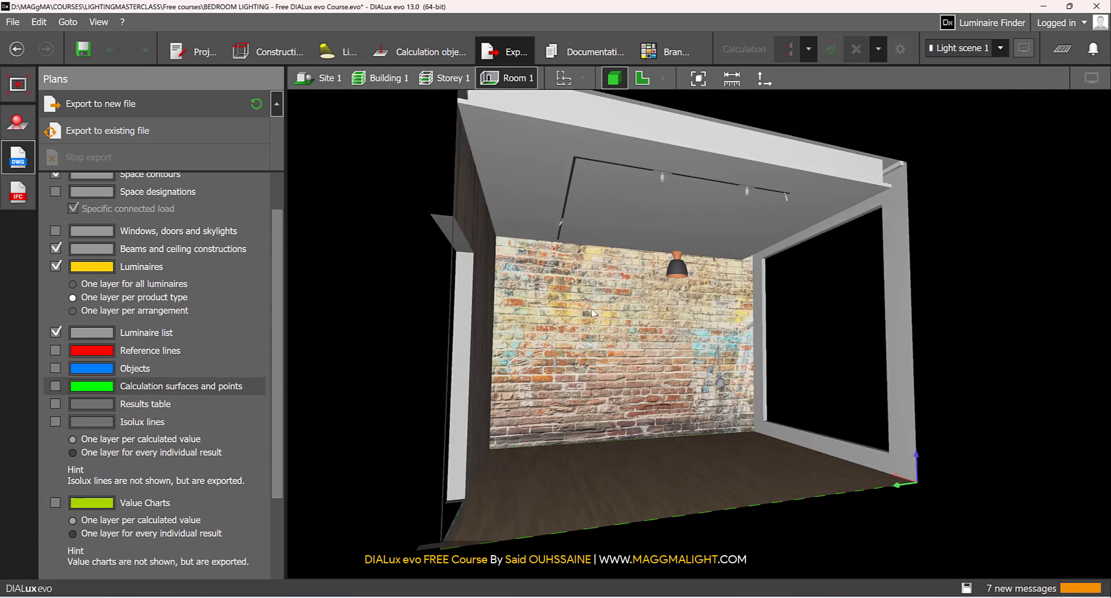
{"action": "right_click_drag", "start_coordinate": [637, 327], "coordinate": [628, 475]}
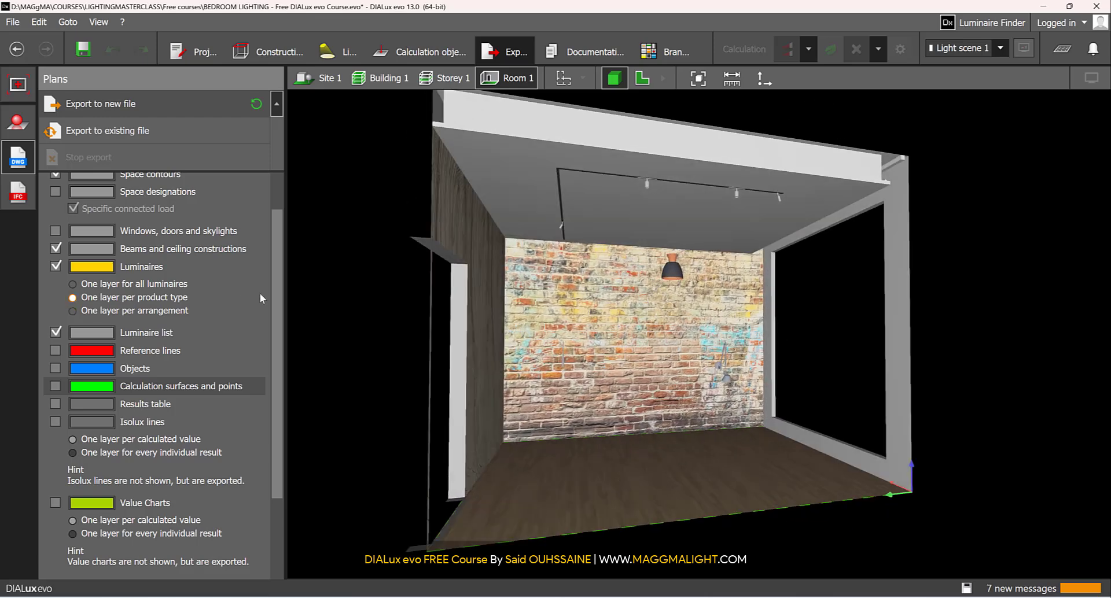
{"action": "right_click_drag", "start_coordinate": [702, 299], "coordinate": [691, 294]}
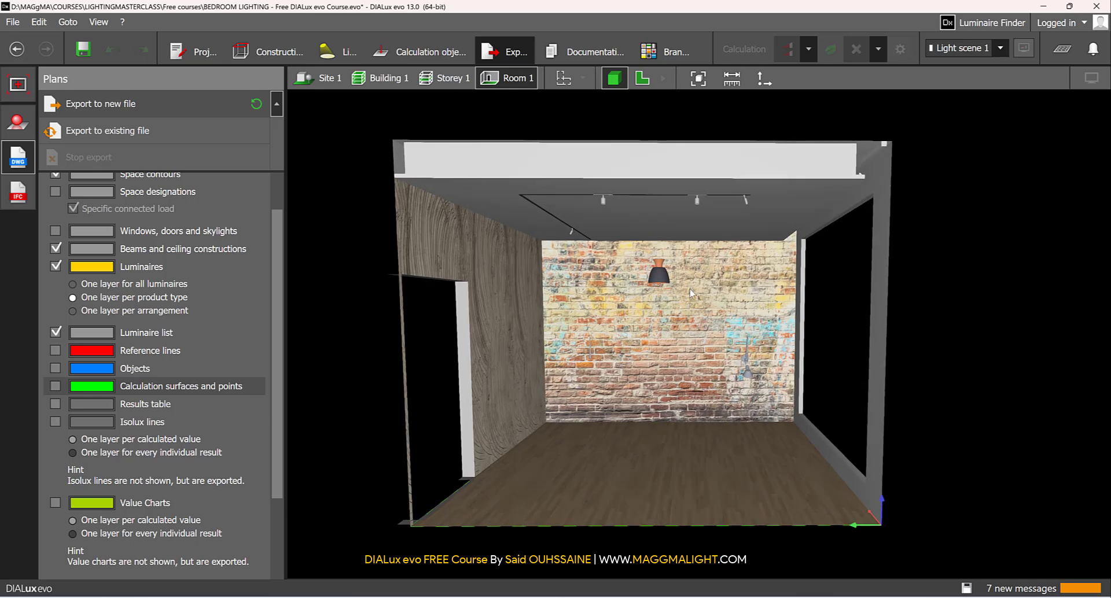
View the calculation objects and the Room 1 summary in the documentation, and return to the DWG plan export
{"action": "left_click", "coordinate": [442, 47]}
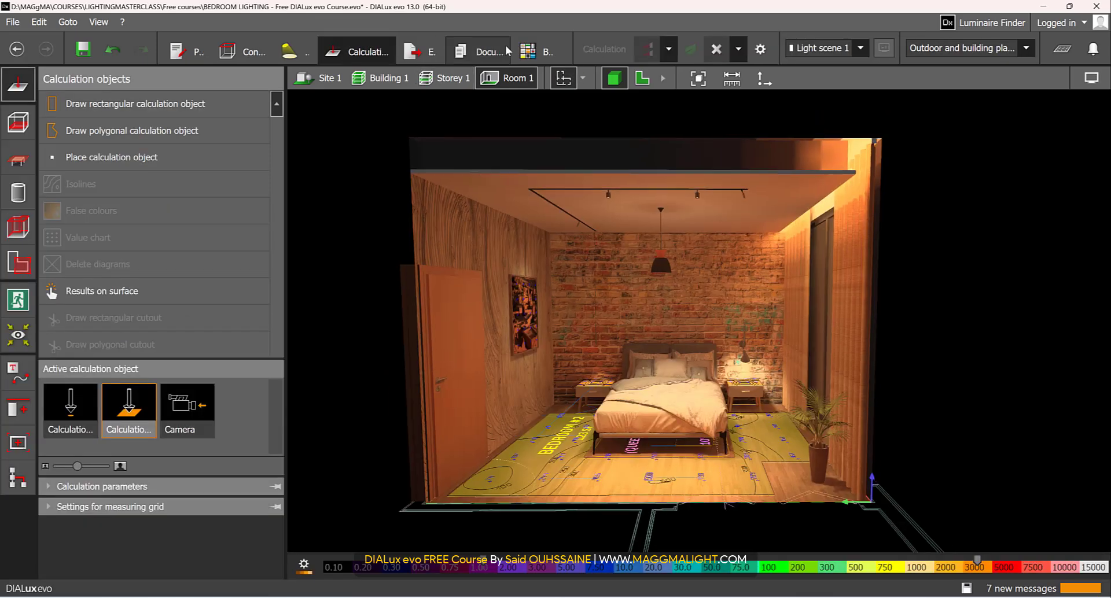
{"action": "left_click", "coordinate": [505, 49]}
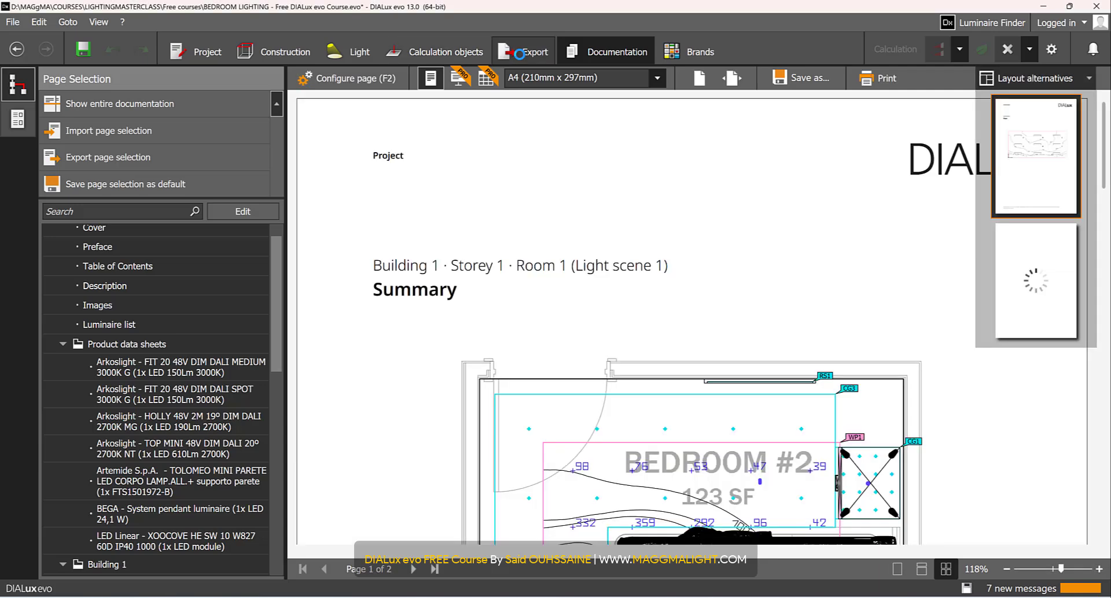
{"action": "left_click", "coordinate": [519, 53]}
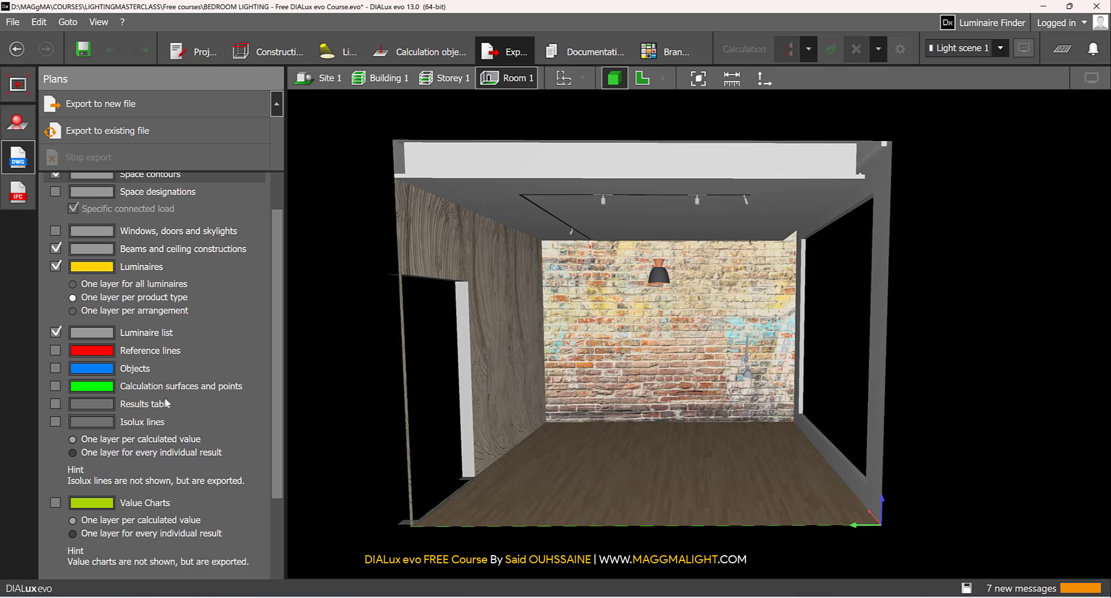
Set up the IFC model export with file type Ifc and IFC version 2.3.0.0
{"action": "left_click", "coordinate": [18, 194]}
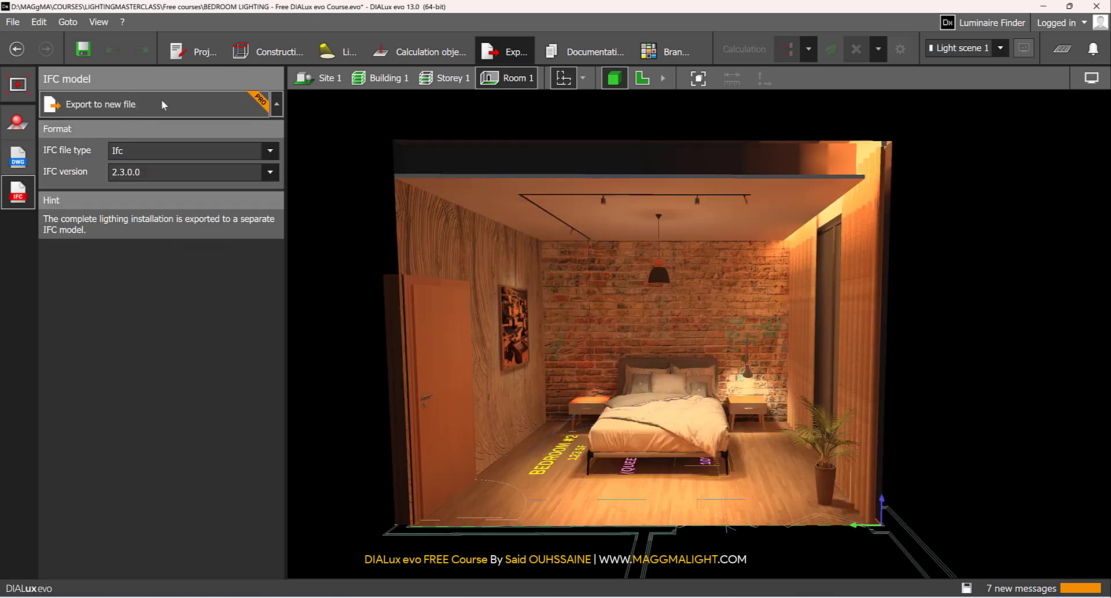
{"action": "left_click", "coordinate": [141, 148]}
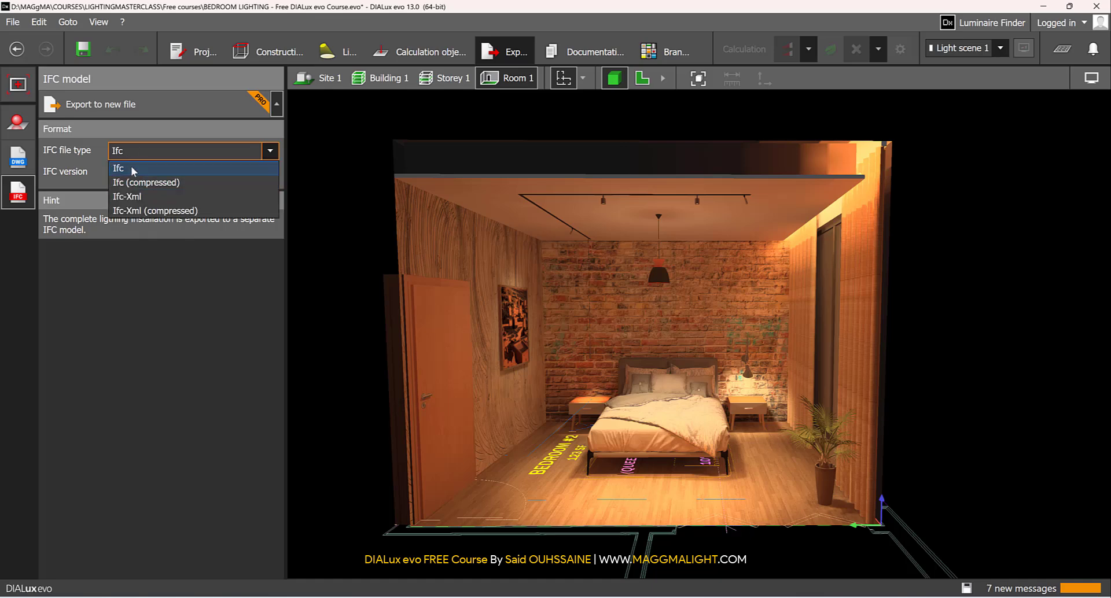
{"action": "left_click", "coordinate": [135, 169]}
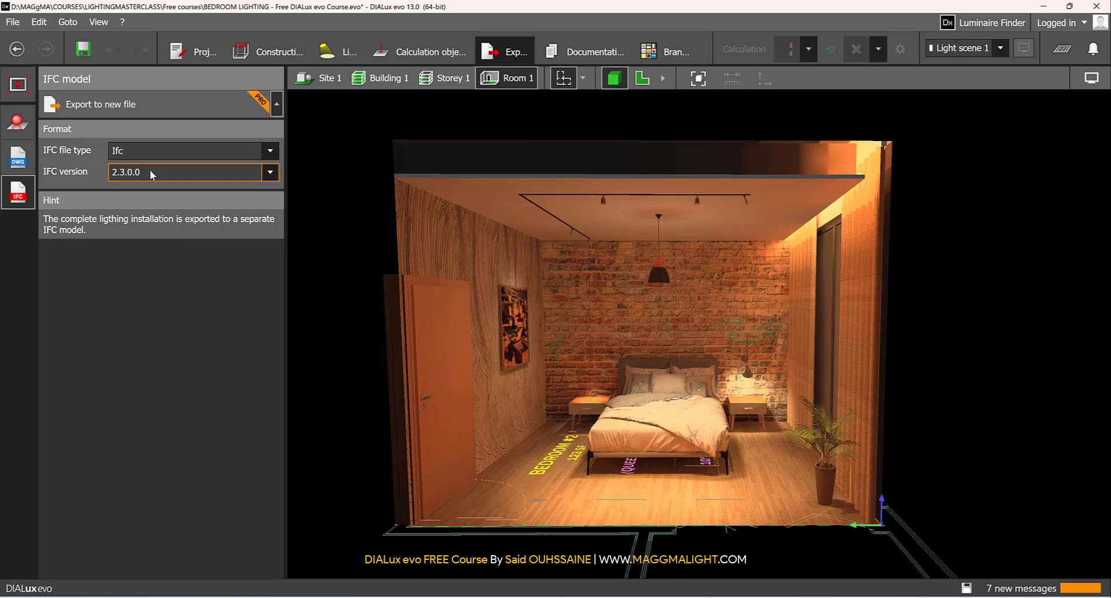
{"action": "left_click", "coordinate": [173, 172]}
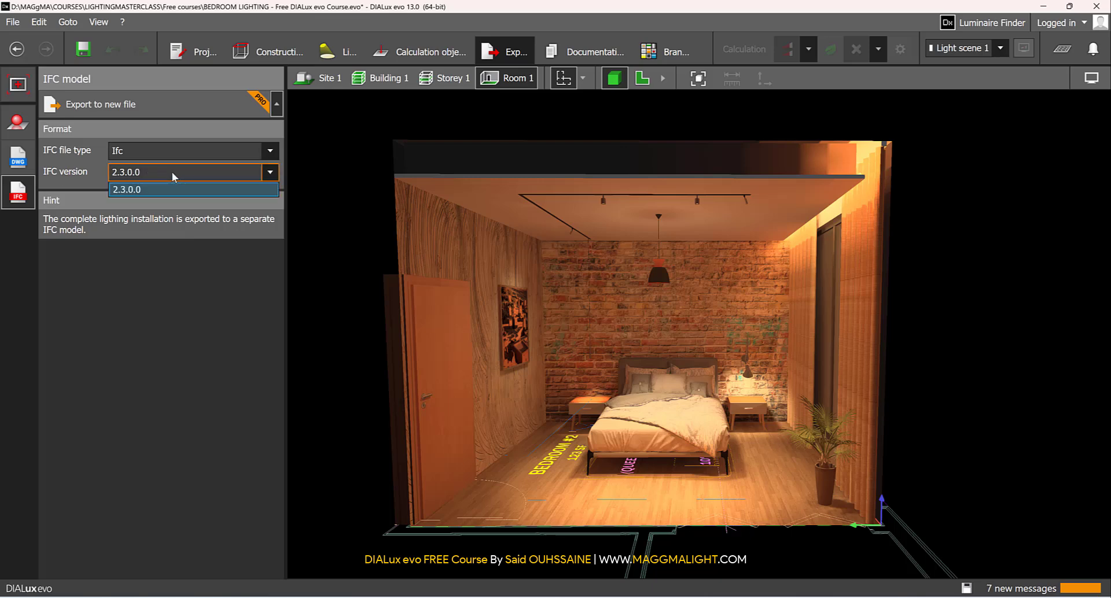
{"action": "left_click", "coordinate": [174, 190]}
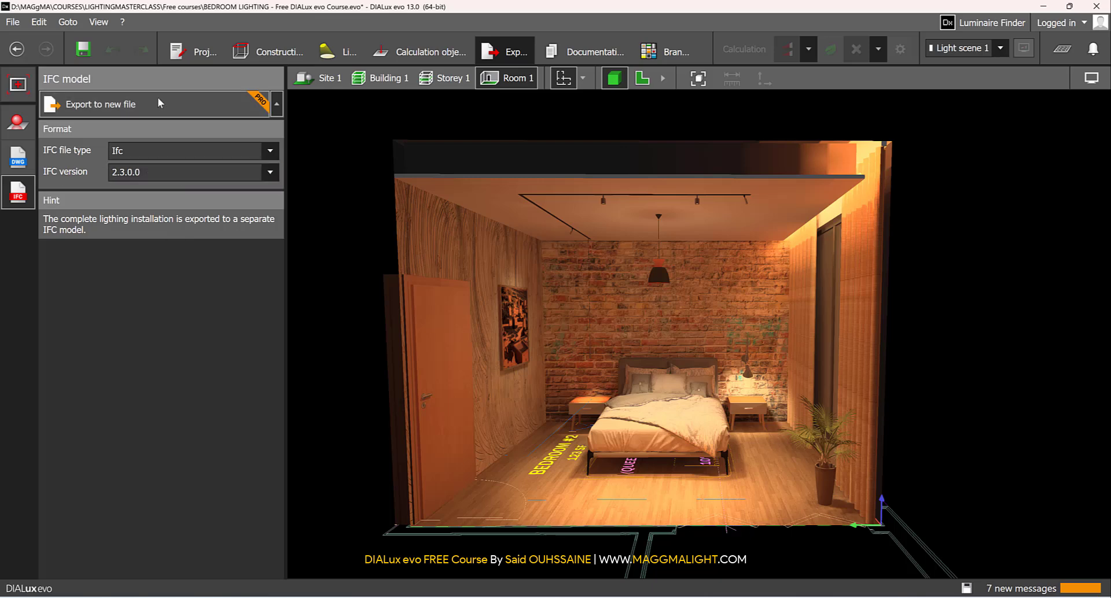